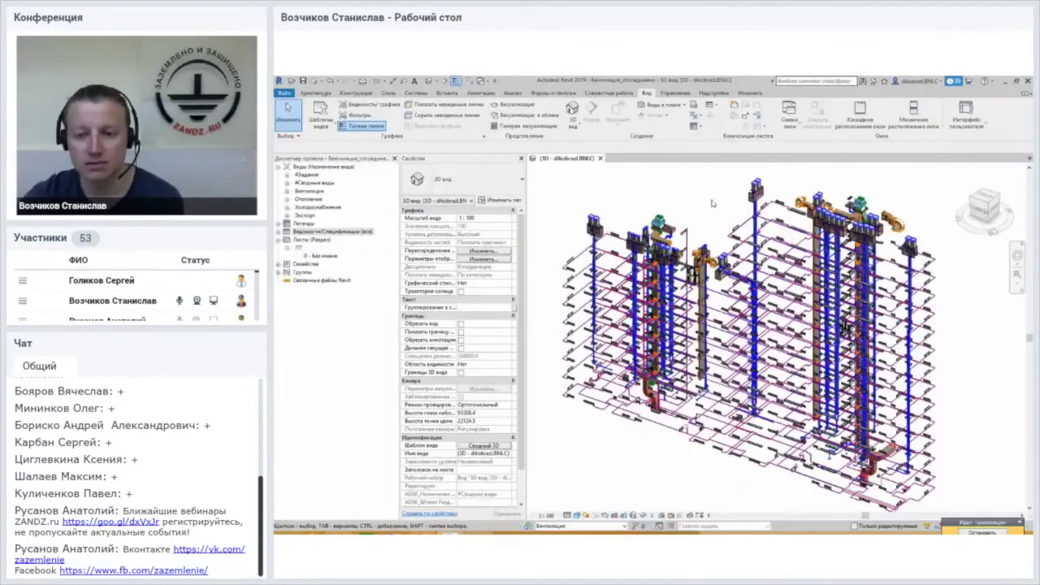
- Orbit the 3D ventilation model and expand 'Ведомости/Спецификации (все)' in the Project Browser
{"action": "middle_click_drag", "start_coordinate": [782, 268], "coordinate": [821, 272], "text": "shift"}
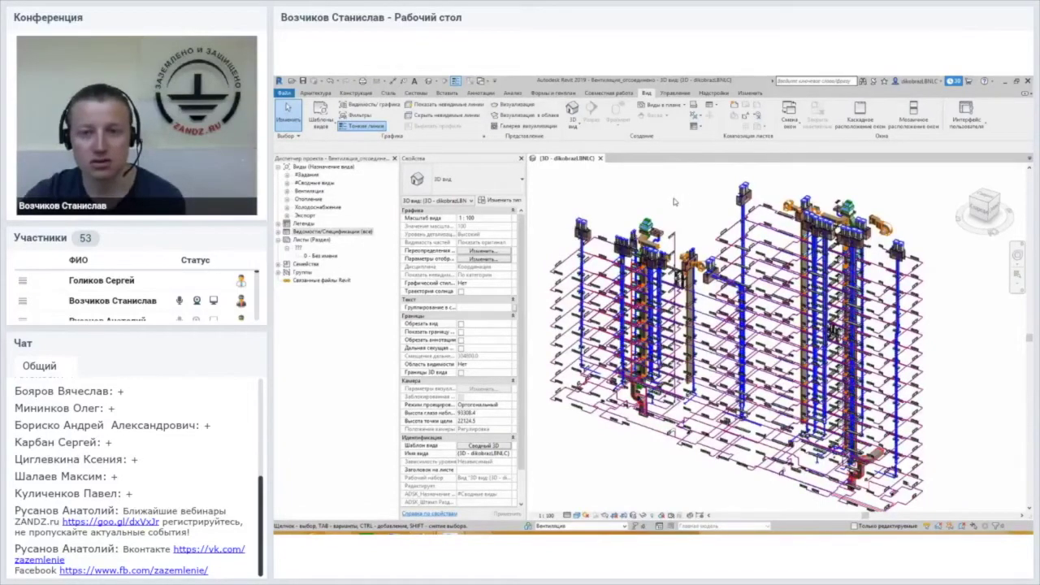
{"action": "middle_click_drag", "start_coordinate": [674, 205], "coordinate": [672, 210], "text": "shift"}
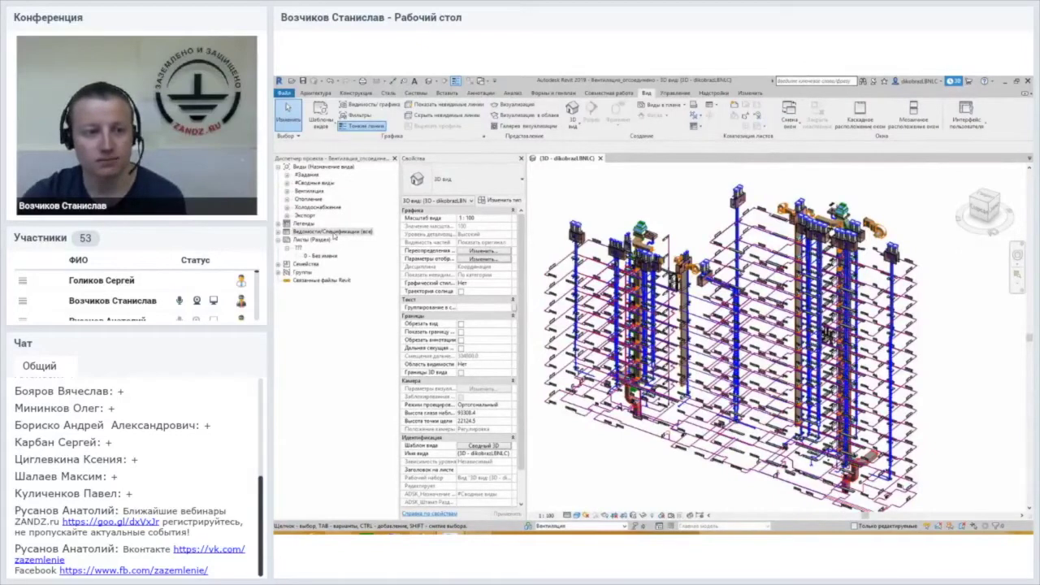
{"action": "double_click", "coordinate": [283, 235]}
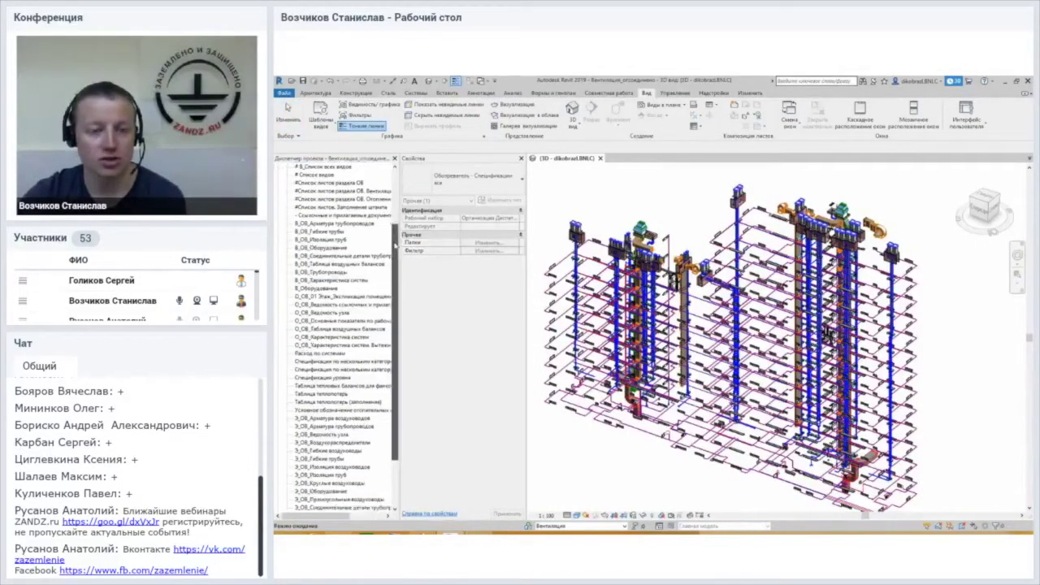
- Inspect the З_ОБ_Гибкие воздуховоды and З_ОБ_Круглые воздуховоды schedules in the Project Browser
{"action": "scroll", "coordinate": [330, 226], "scroll_direction": "down", "scroll_amount": 5}
{"action": "left_click", "coordinate": [329, 226]}
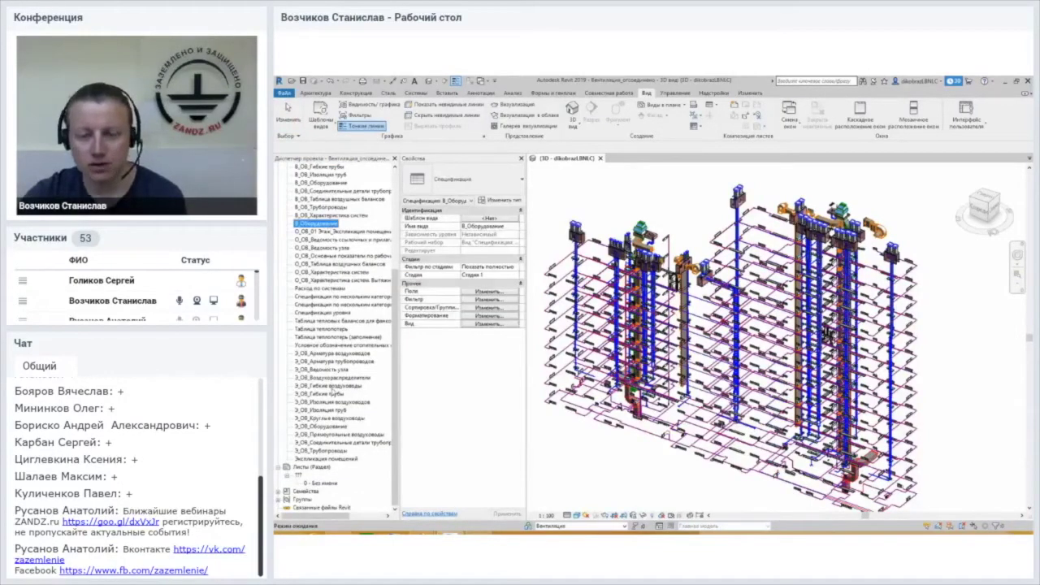
{"action": "left_click", "coordinate": [334, 386]}
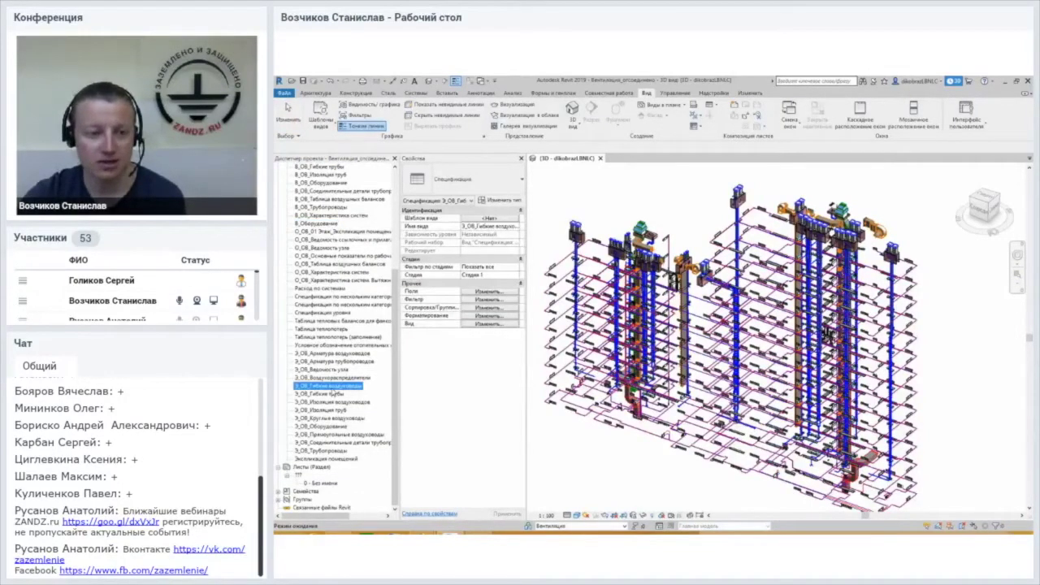
{"action": "scroll", "coordinate": [391, 361], "scroll_direction": "up", "scroll_amount": 1}
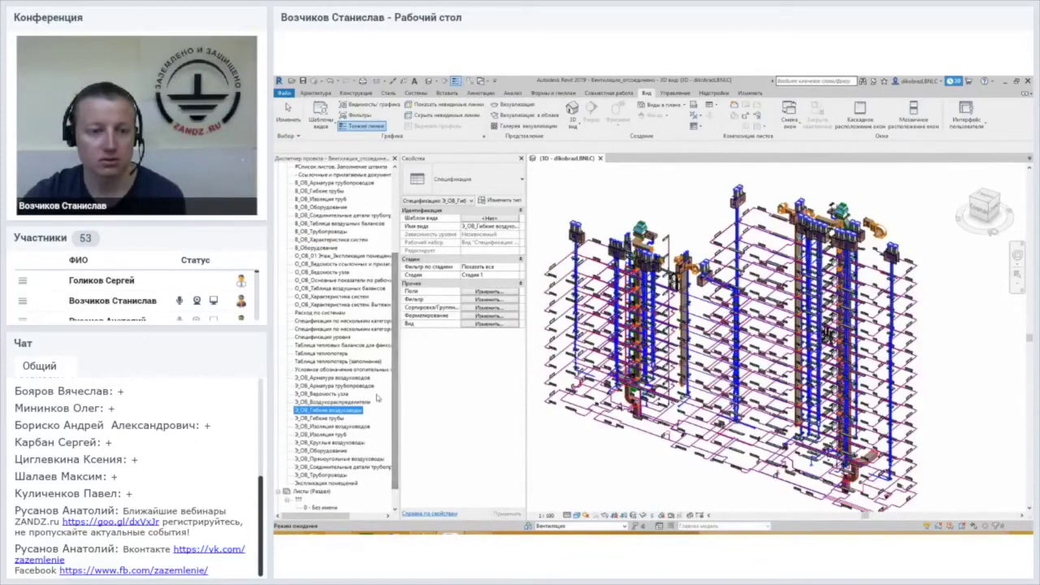
{"action": "left_click", "coordinate": [329, 442]}
{"action": "scroll", "coordinate": [375, 268], "scroll_direction": "up", "scroll_amount": 2}
{"action": "scroll", "coordinate": [376, 268], "scroll_direction": "up", "scroll_amount": 2}
- Check З_ОБ_Трубопроводы, then open the '# В_Полная экспликация помещений' room schedule
{"action": "left_click", "coordinate": [325, 241]}
{"action": "left_click", "coordinate": [325, 216]}
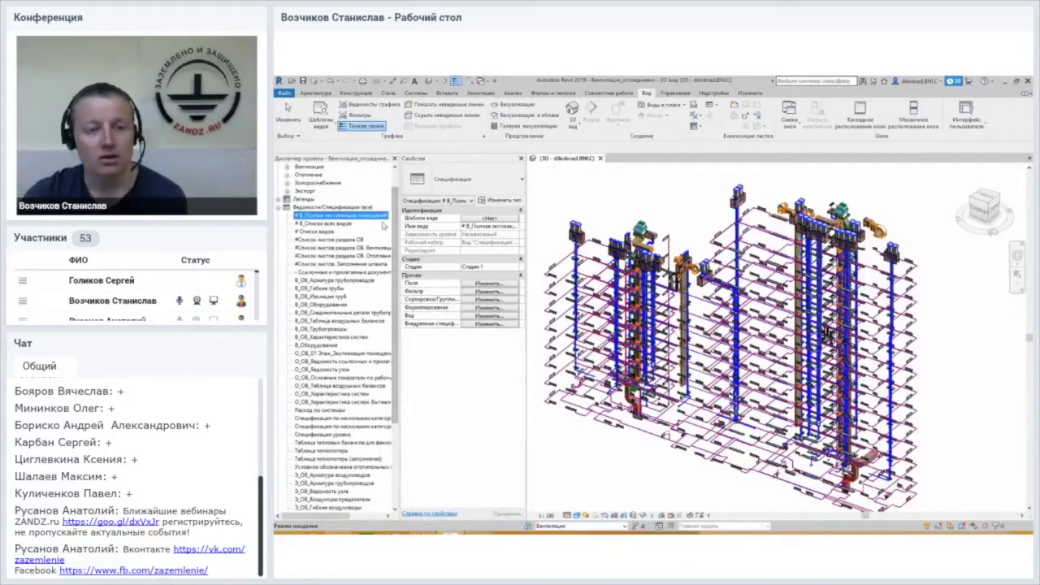
{"action": "scroll", "coordinate": [338, 421], "scroll_direction": "down", "scroll_amount": 1}
{"action": "scroll", "coordinate": [338, 421], "scroll_direction": "down", "scroll_amount": 2}
{"action": "scroll", "coordinate": [338, 421], "scroll_direction": "down", "scroll_amount": 2}
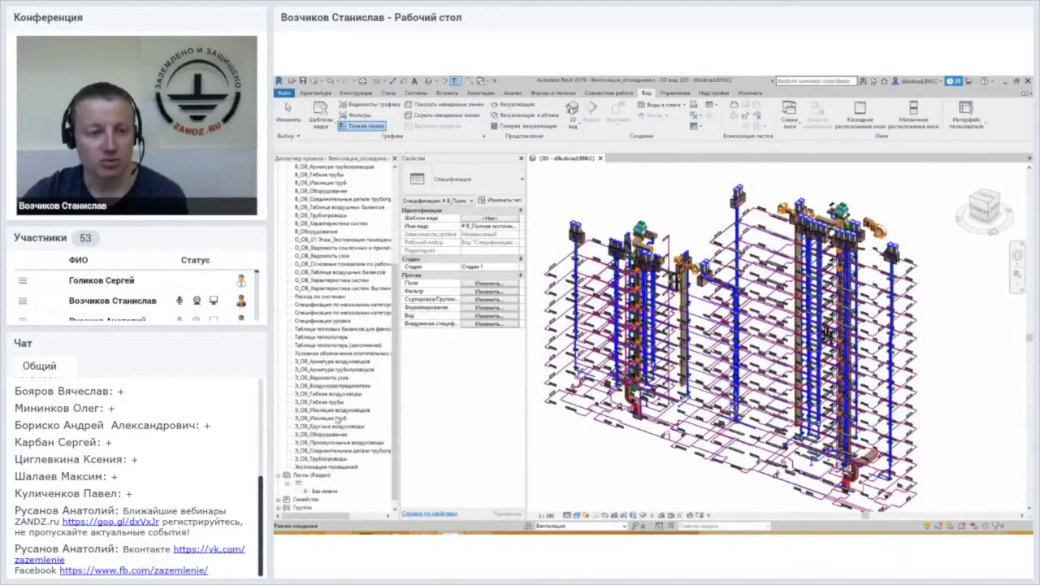
{"action": "left_click", "coordinate": [321, 459]}
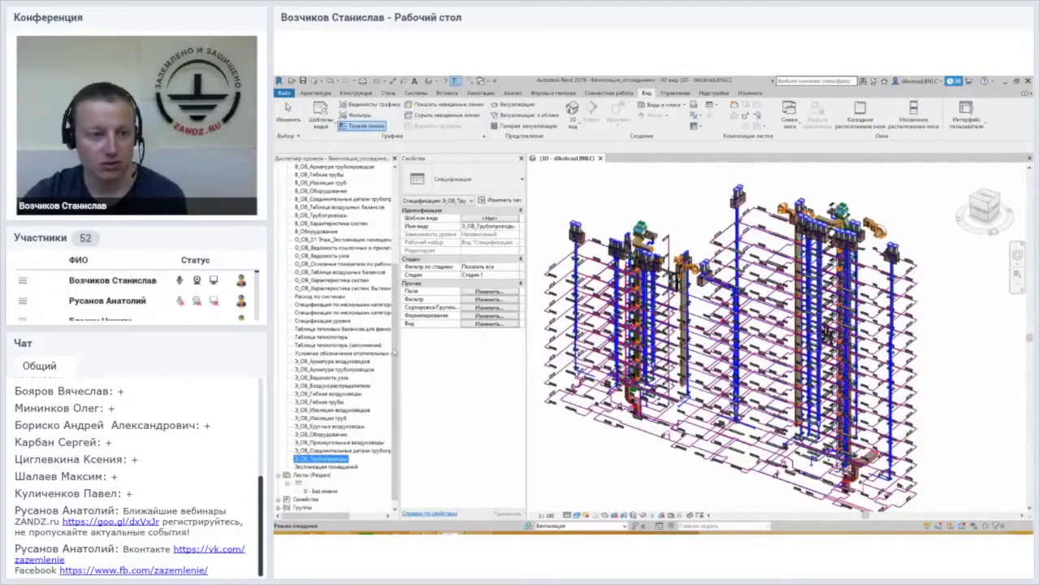
{"action": "scroll", "coordinate": [395, 332], "scroll_direction": "up", "scroll_amount": 1}
{"action": "scroll", "coordinate": [396, 332], "scroll_direction": "up", "scroll_amount": 3}
{"action": "scroll", "coordinate": [395, 332], "scroll_direction": "up", "scroll_amount": 2}
{"action": "left_click", "coordinate": [325, 216]}
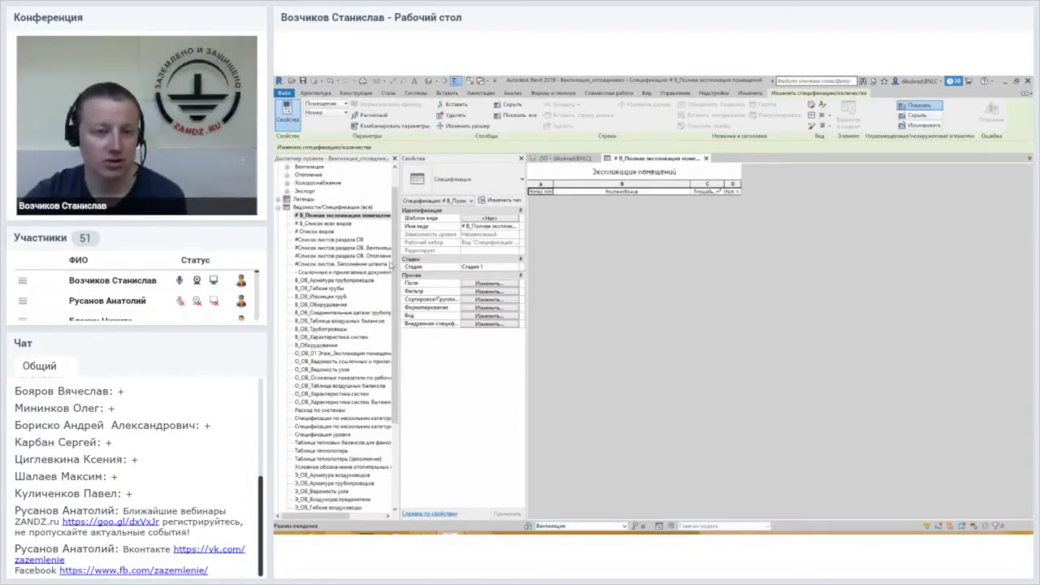
{"action": "left_click_drag", "start_coordinate": [395, 256], "coordinate": [396, 238]}
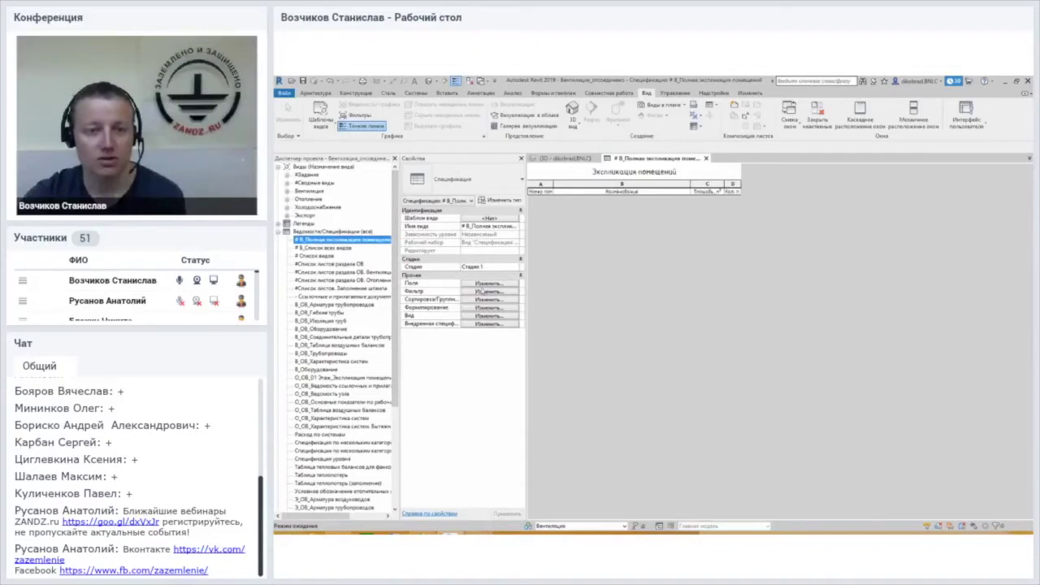
{"action": "left_click", "coordinate": [486, 284]}
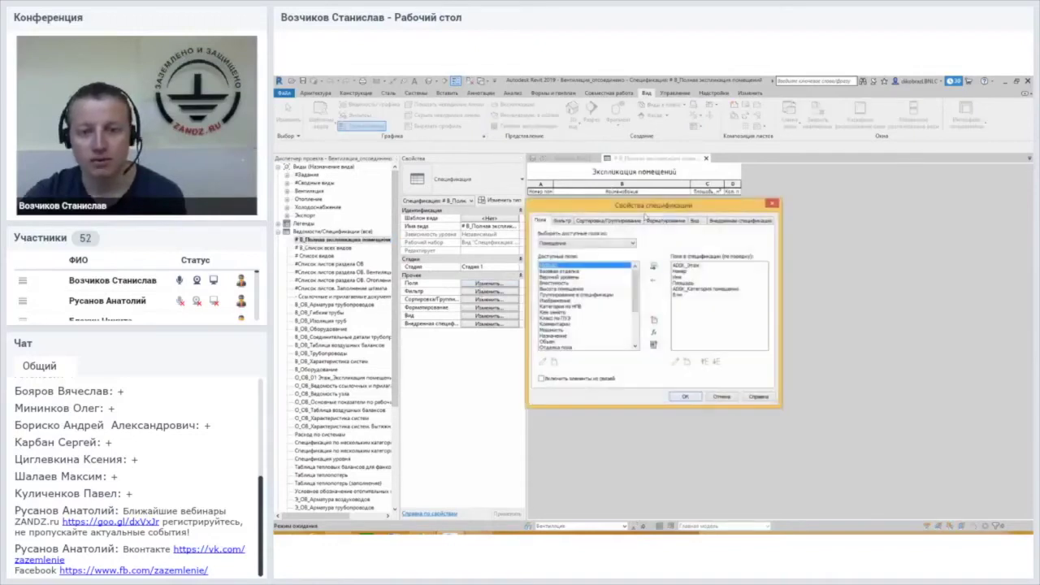
{"action": "left_click", "coordinate": [562, 221]}
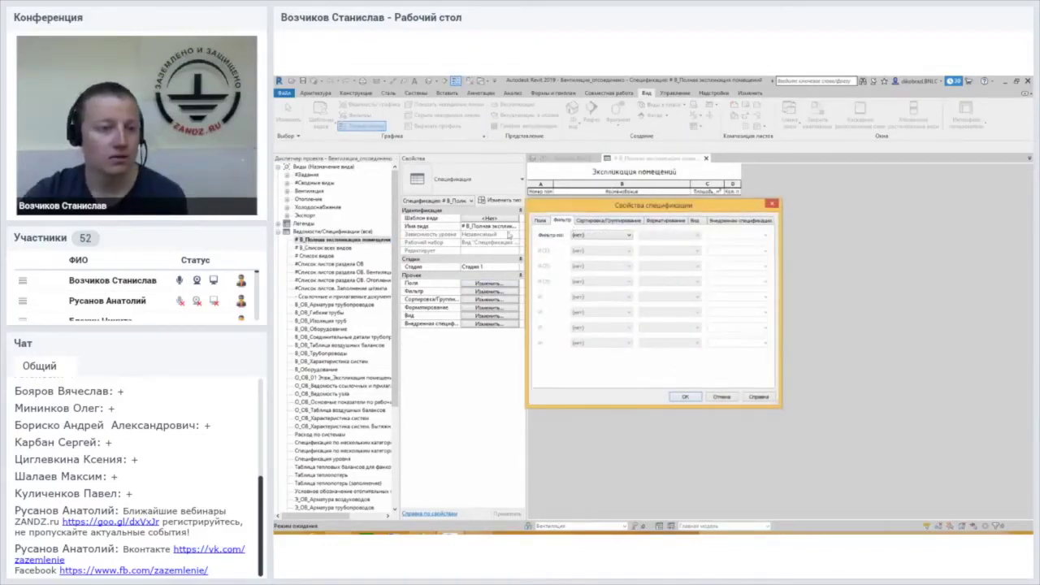
{"action": "left_click", "coordinate": [775, 203]}
{"action": "left_click", "coordinate": [308, 192]}
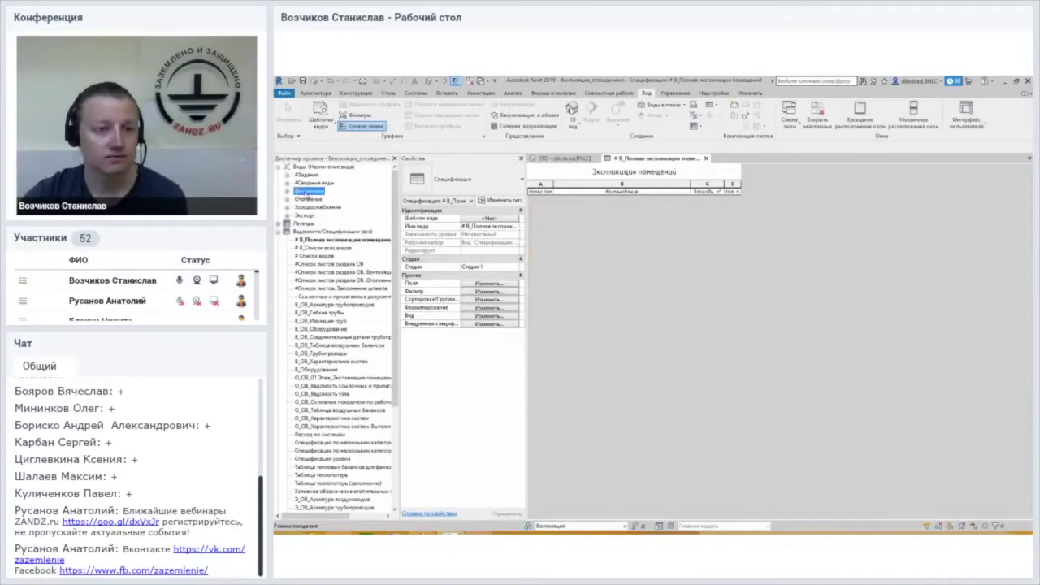
- Open Координационный план under Сводные виды > Планы этажей and frame the building's gridlines
{"action": "double_click", "coordinate": [309, 183]}
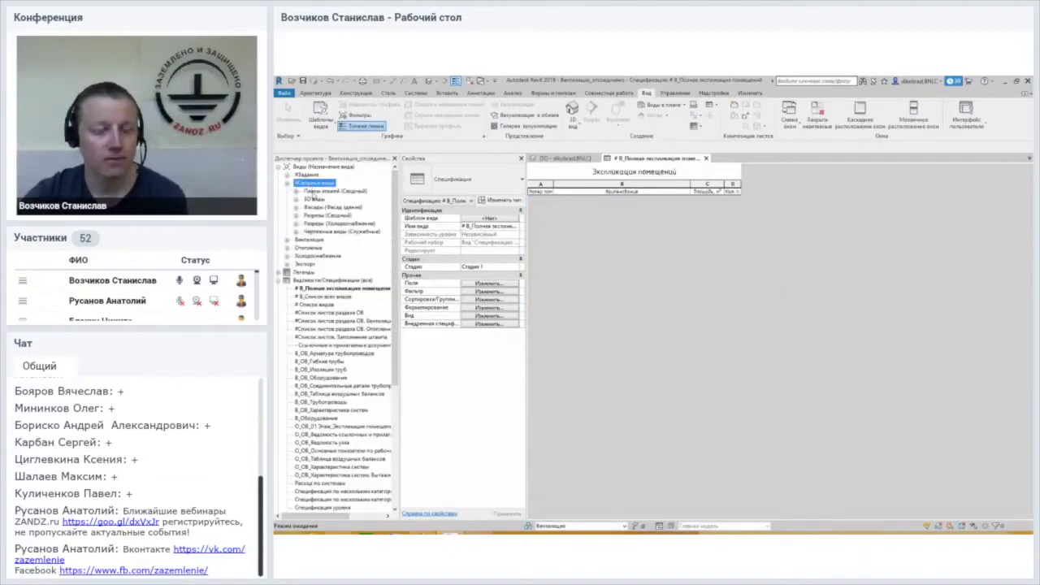
{"action": "left_click", "coordinate": [313, 192]}
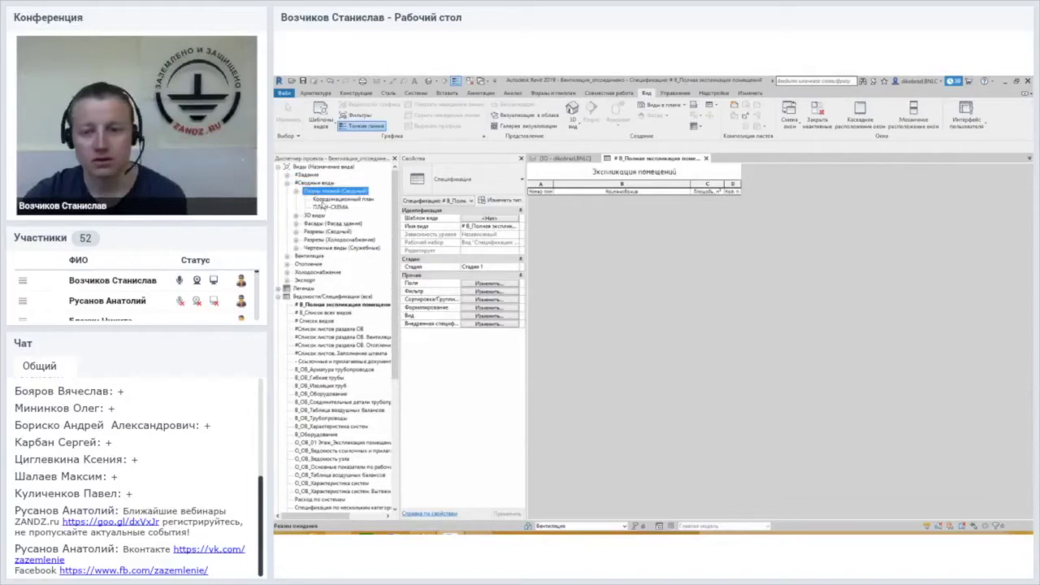
{"action": "left_click", "coordinate": [324, 200]}
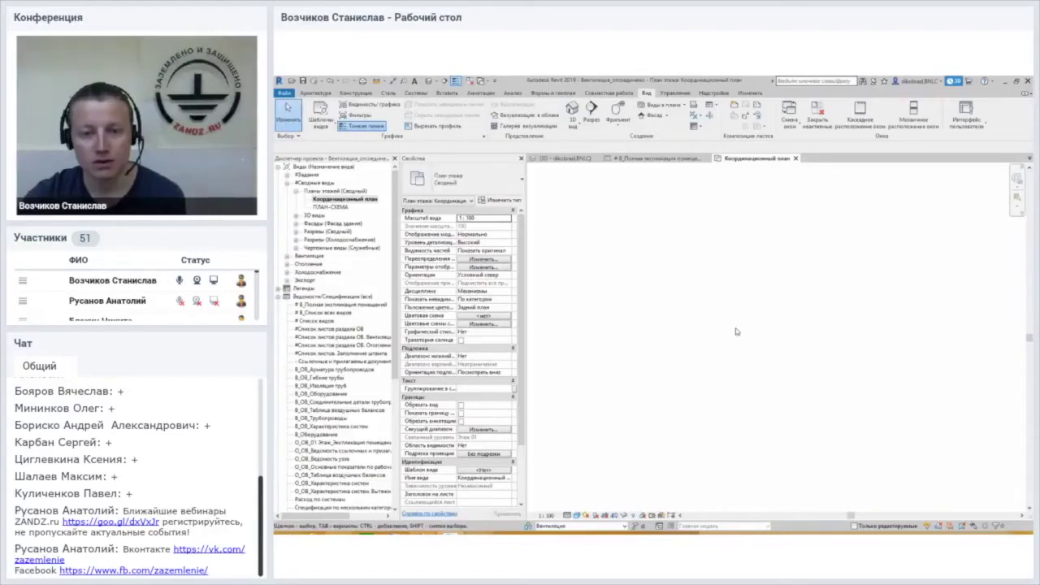
{"action": "scroll", "coordinate": [734, 327], "scroll_direction": "up", "scroll_amount": 2}
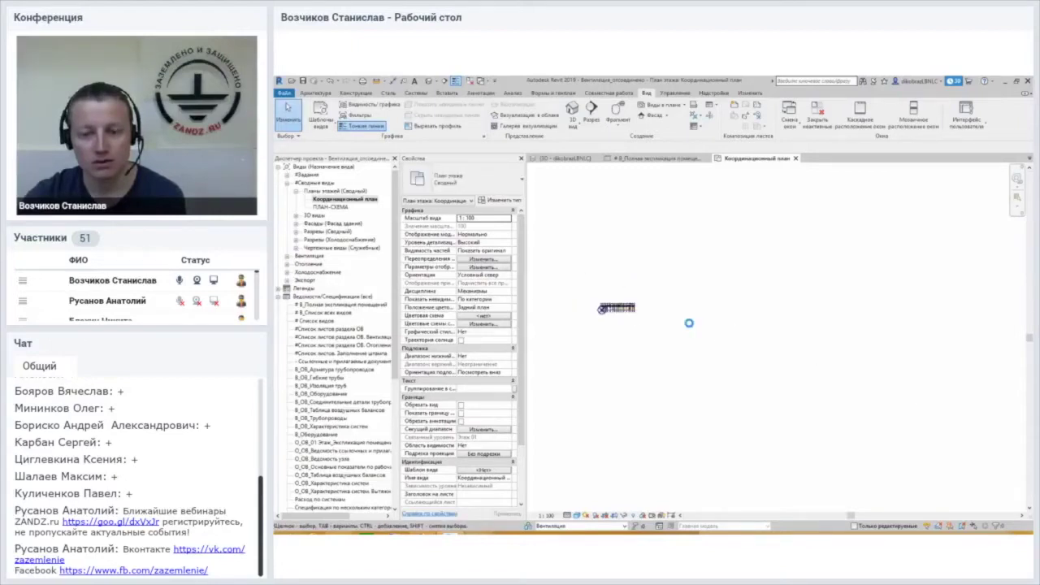
{"action": "middle_click_drag", "start_coordinate": [678, 323], "coordinate": [763, 341]}
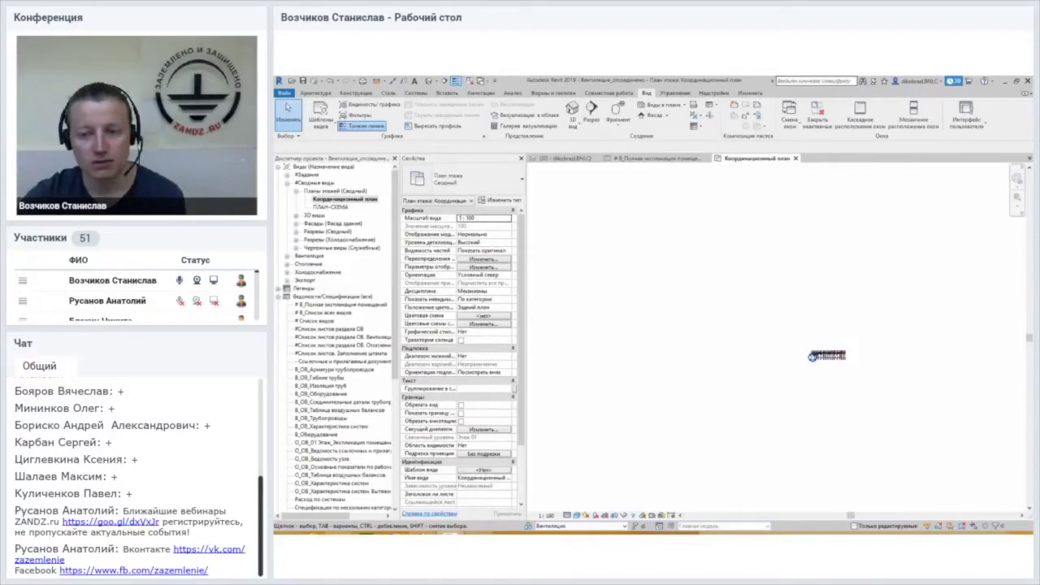
{"action": "scroll", "coordinate": [837, 357], "scroll_direction": "up", "scroll_amount": 3}
{"action": "scroll", "coordinate": [819, 356], "scroll_direction": "up", "scroll_amount": 2}
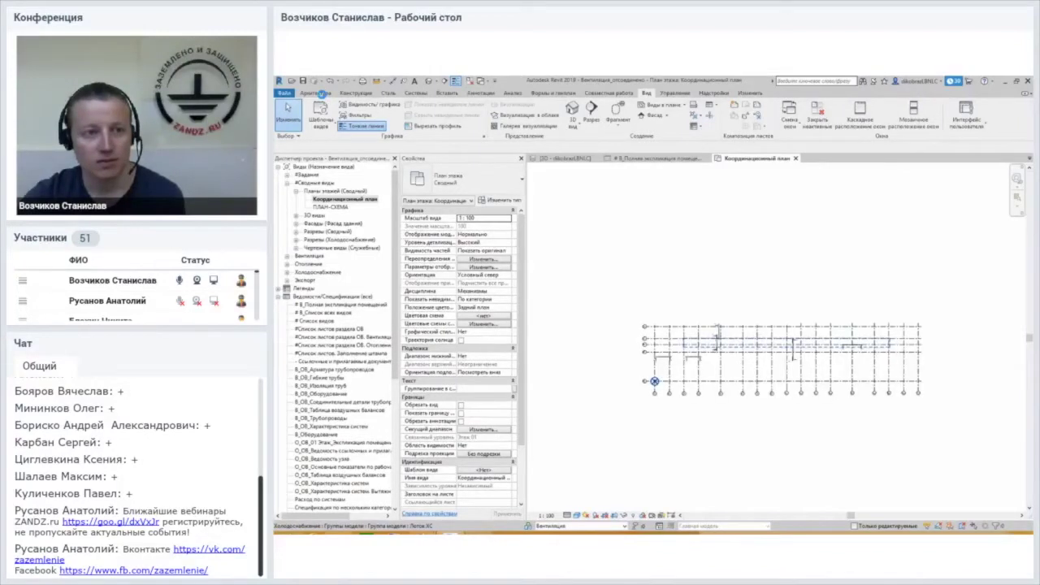
{"action": "left_click", "coordinate": [322, 93]}
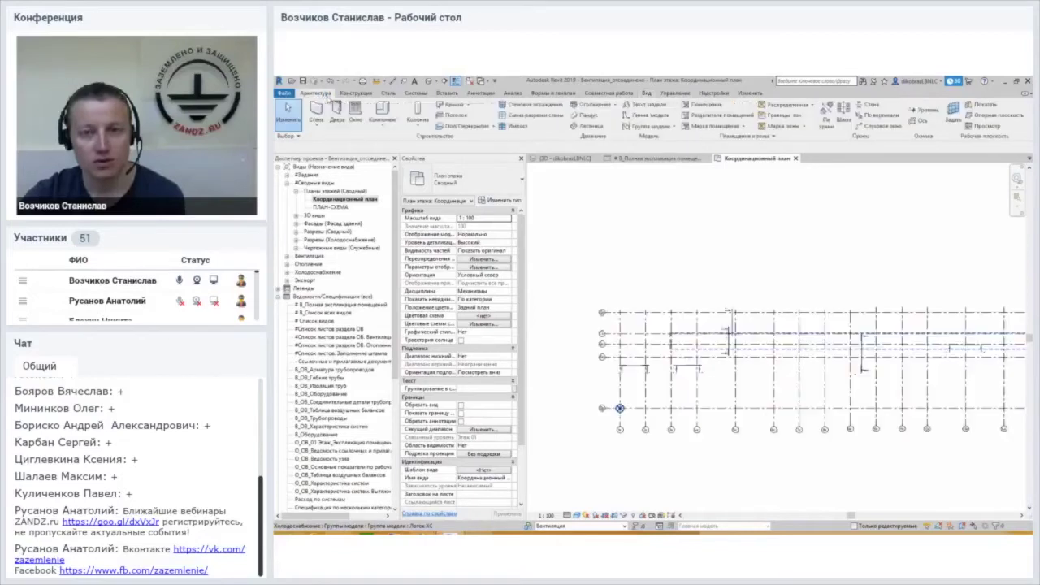
- Place a room with the Помещение tool inside the small enclosed rectangle above the plan
{"action": "left_click", "coordinate": [316, 110]}
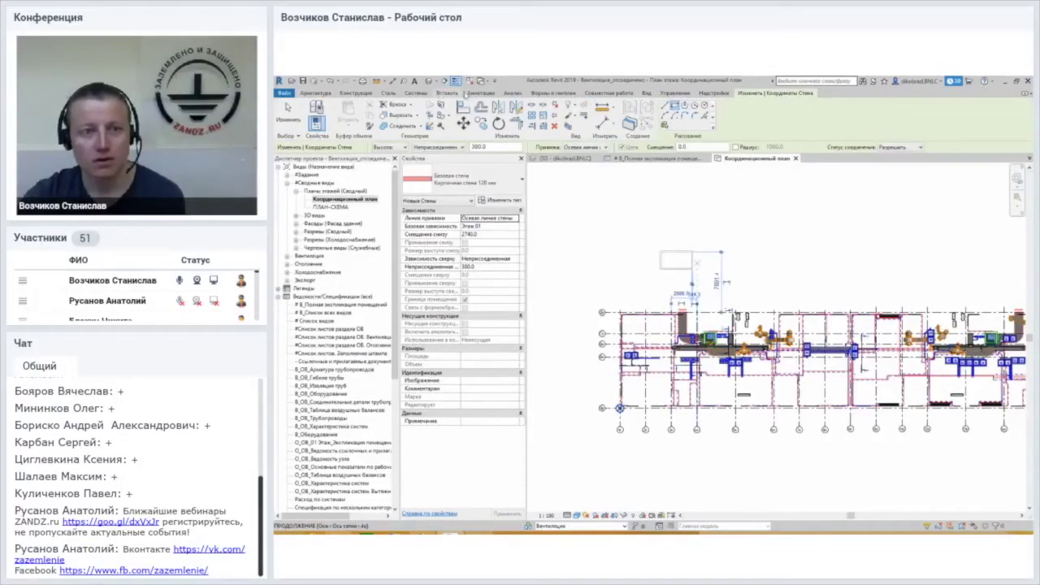
{"action": "left_click", "coordinate": [317, 93]}
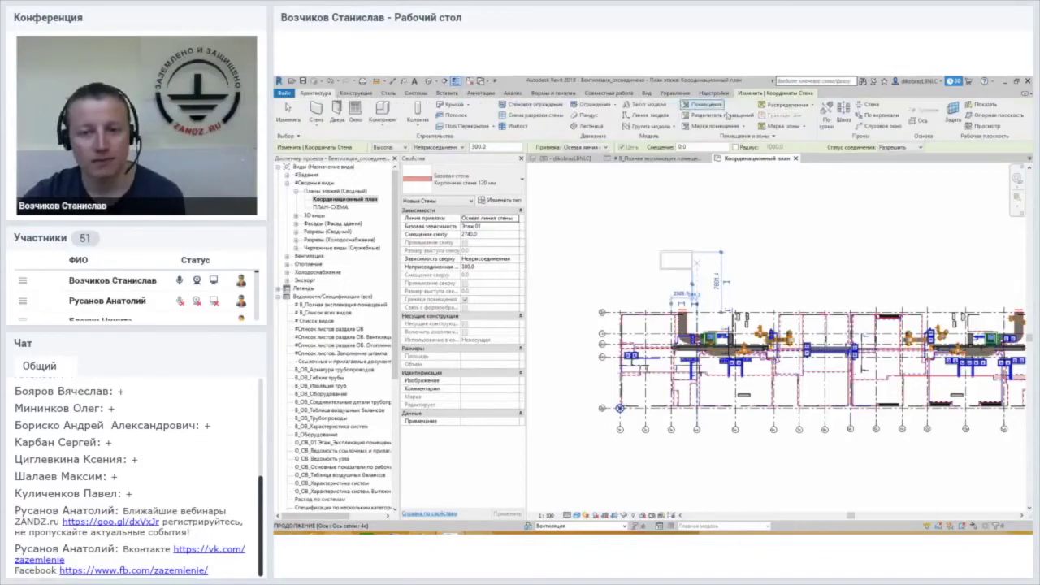
{"action": "left_click", "coordinate": [691, 110]}
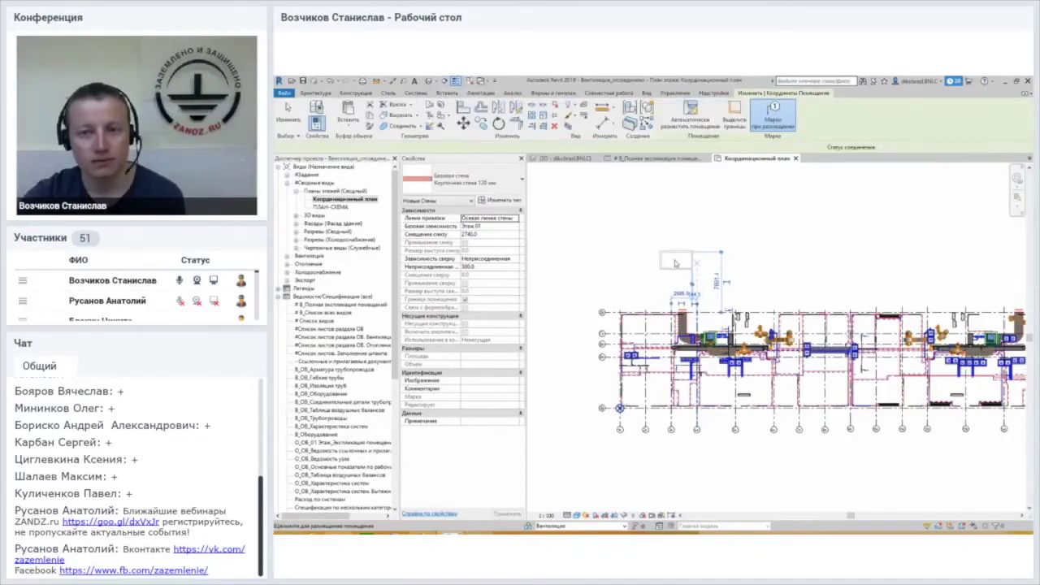
{"action": "scroll", "coordinate": [675, 262], "scroll_direction": "up", "scroll_amount": 3}
{"action": "scroll", "coordinate": [676, 263], "scroll_direction": "up", "scroll_amount": 2}
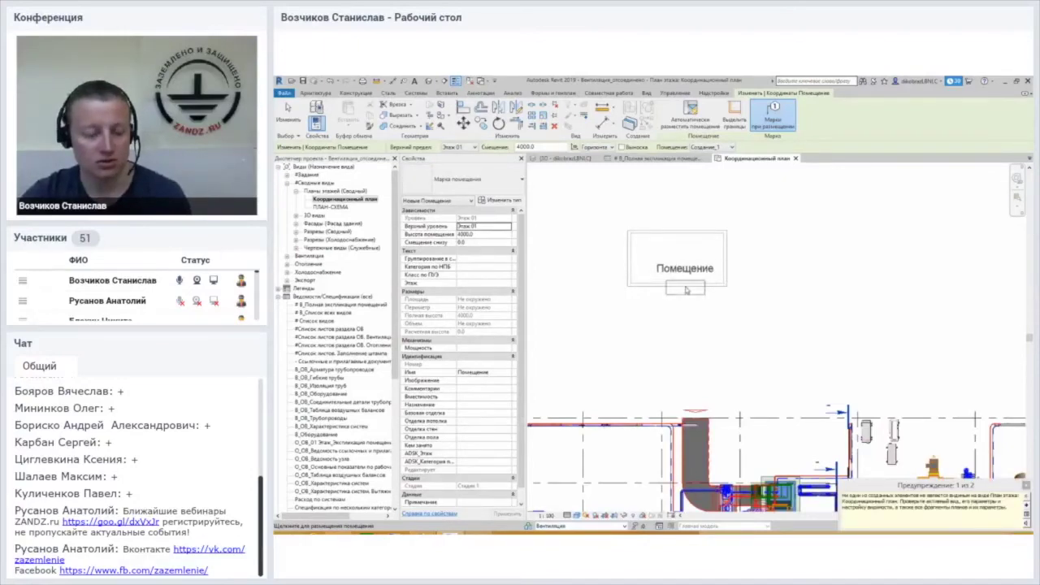
{"action": "key", "text": "Escape"}
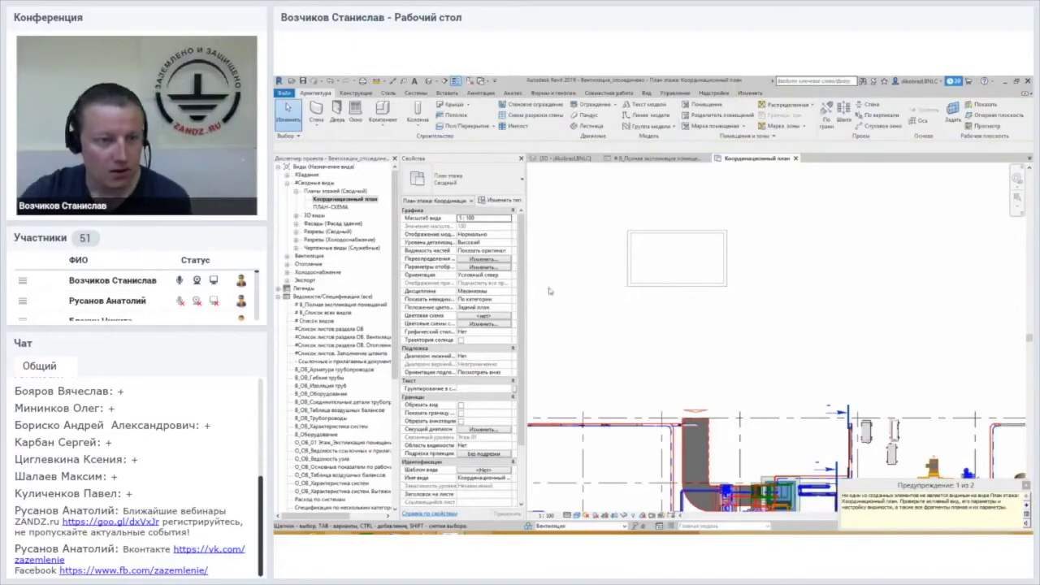
- Reopen '# В_Полная экспликация помещений' to confirm row 1 lists the new room Помещение
{"action": "double_click", "coordinate": [327, 305]}
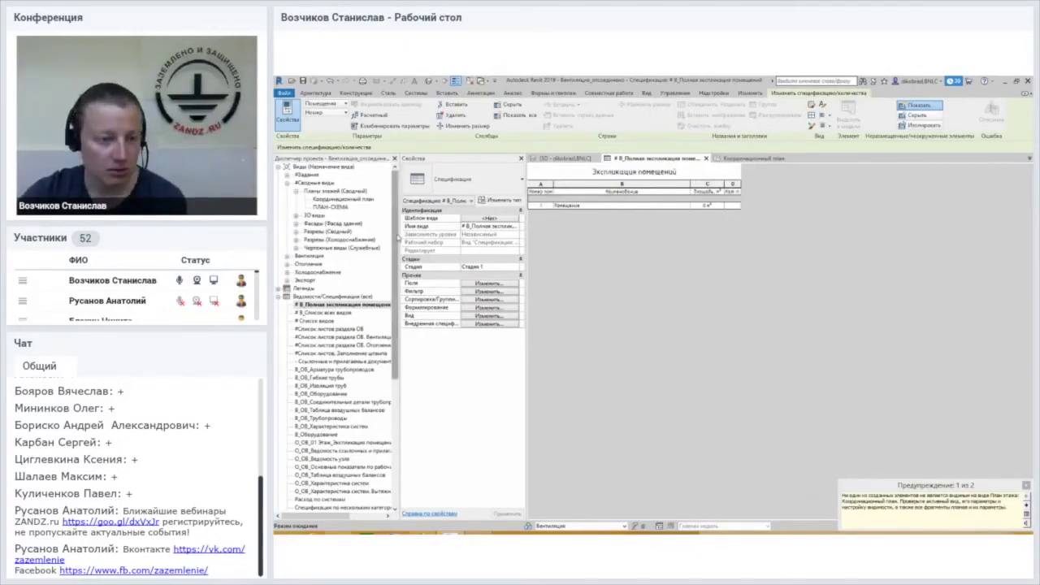
{"action": "left_click_drag", "start_coordinate": [398, 238], "coordinate": [397, 370]}
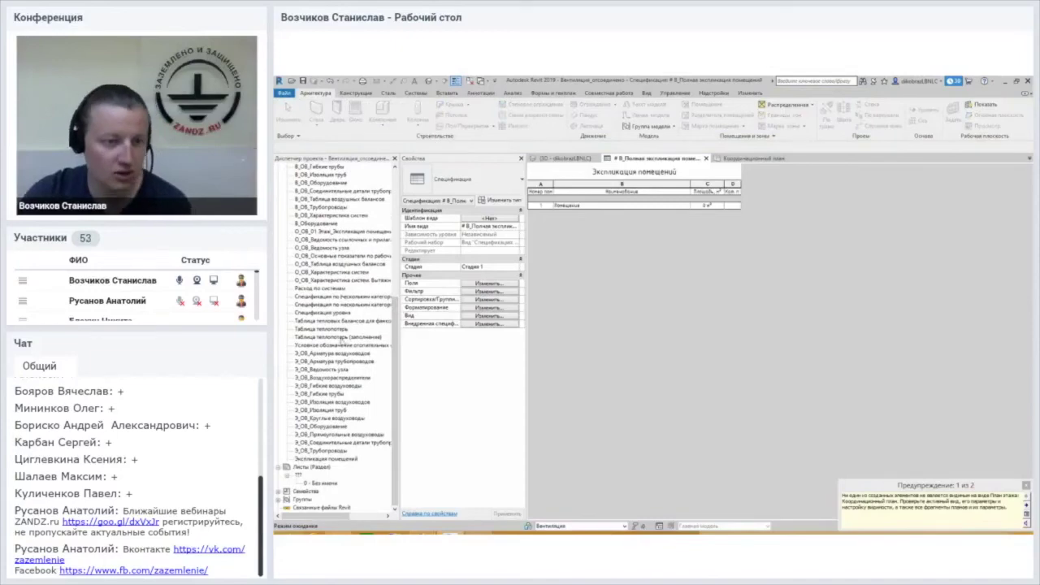
{"action": "left_click", "coordinate": [336, 355]}
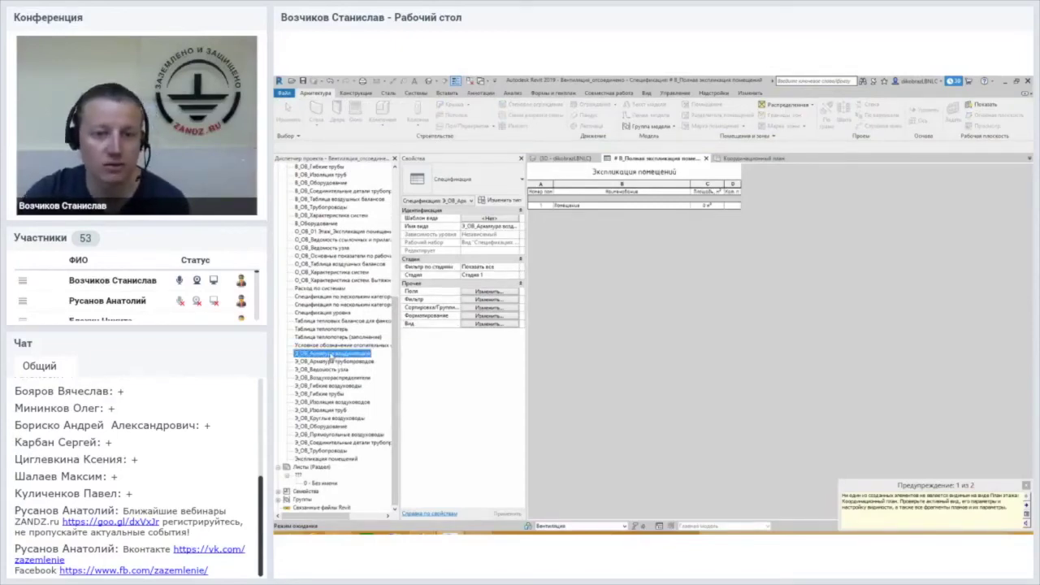
- Open the 3_ОВ_Арматура воздуховодов schedule and select its second row of duct accessories
{"action": "double_click", "coordinate": [331, 357]}
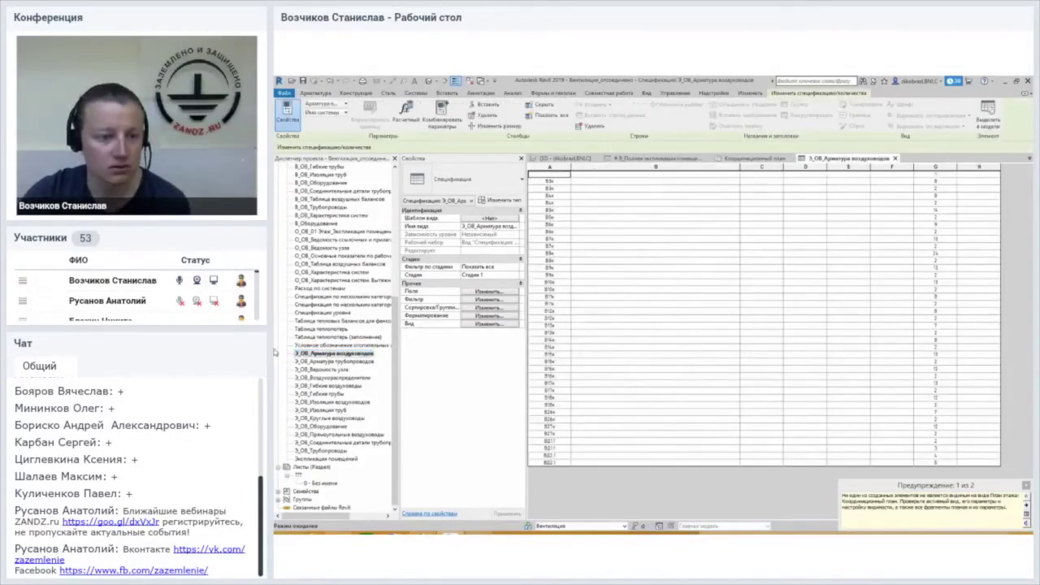
{"action": "left_click", "coordinate": [312, 356]}
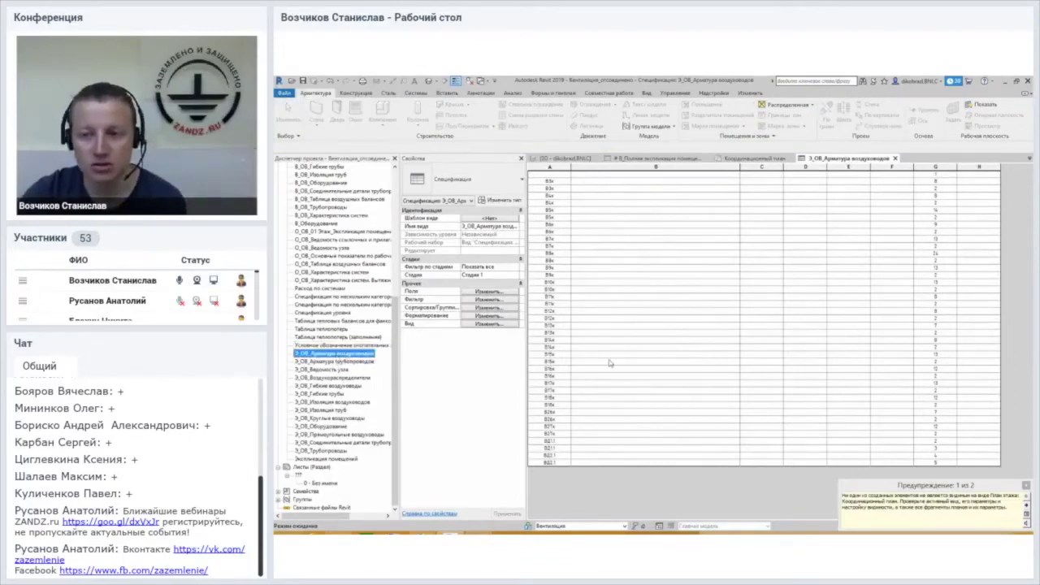
{"action": "scroll", "coordinate": [878, 338], "scroll_direction": "up", "scroll_amount": 2}
{"action": "scroll", "coordinate": [939, 260], "scroll_direction": "up", "scroll_amount": 2}
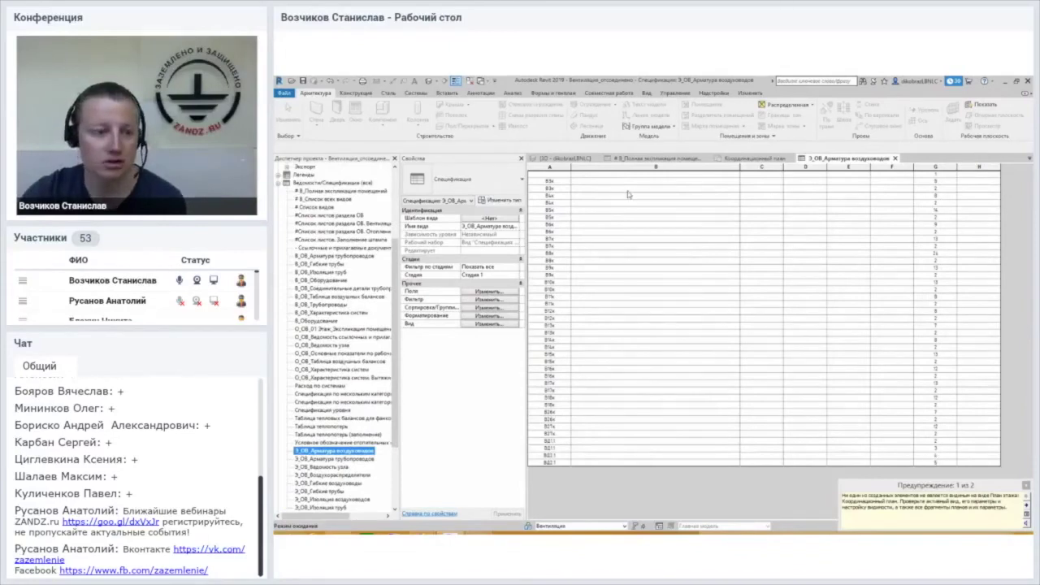
{"action": "scroll", "coordinate": [274, 310], "scroll_direction": "down", "scroll_amount": 1}
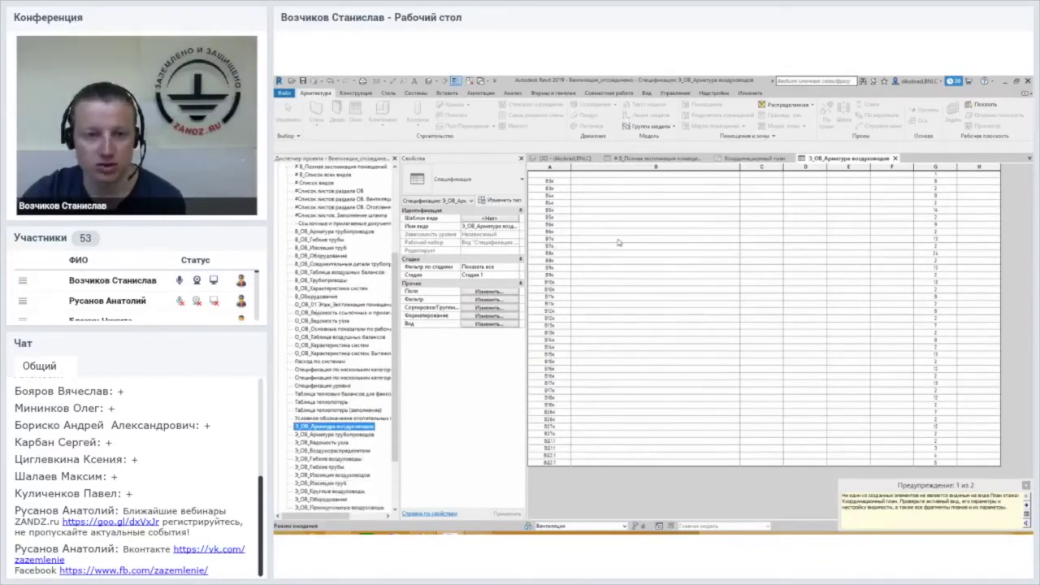
{"action": "left_click", "coordinate": [551, 181]}
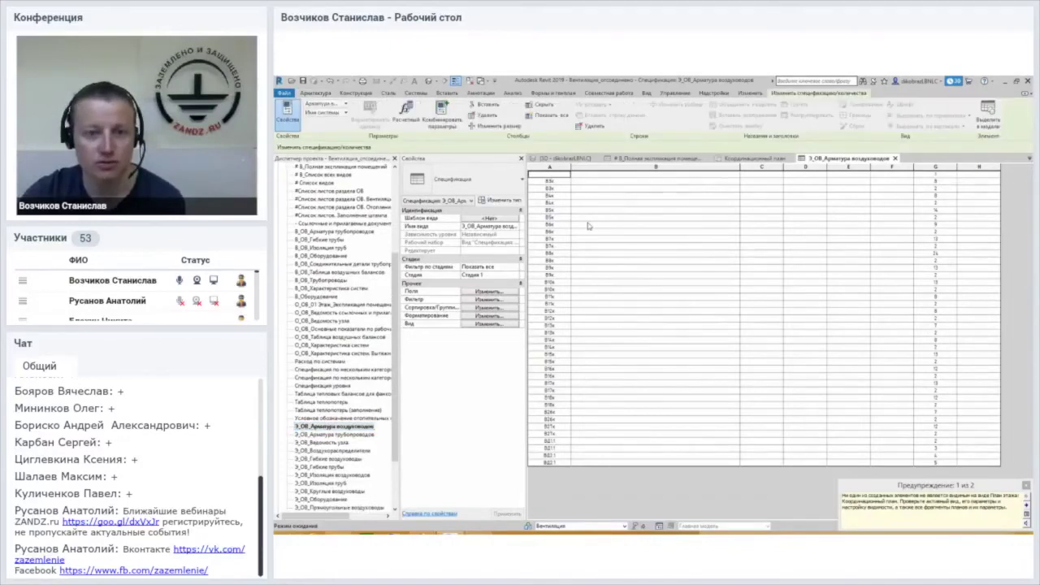
{"action": "left_click", "coordinate": [560, 181]}
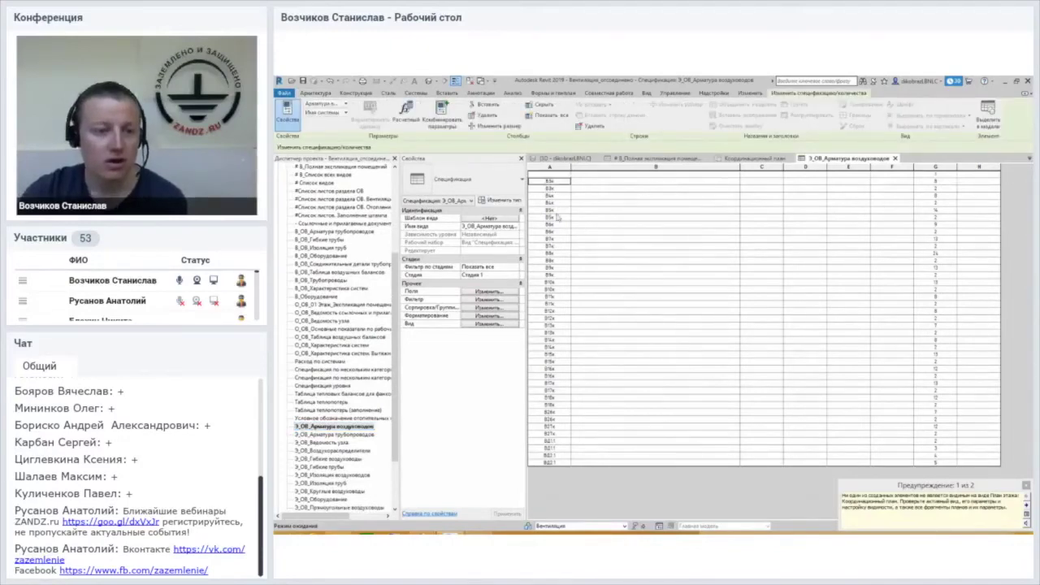
{"action": "left_click", "coordinate": [335, 426]}
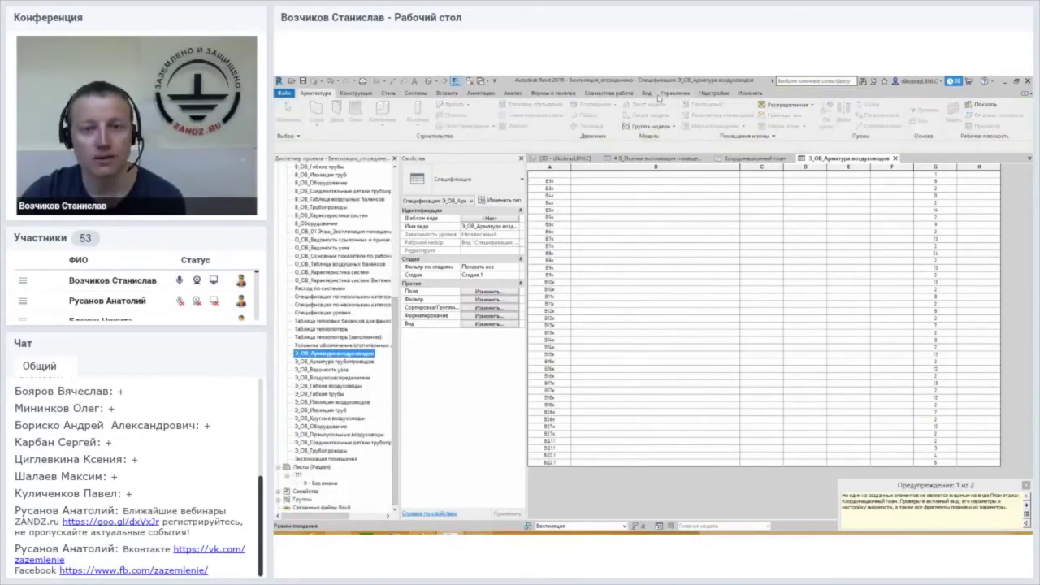
{"action": "left_click", "coordinate": [647, 93]}
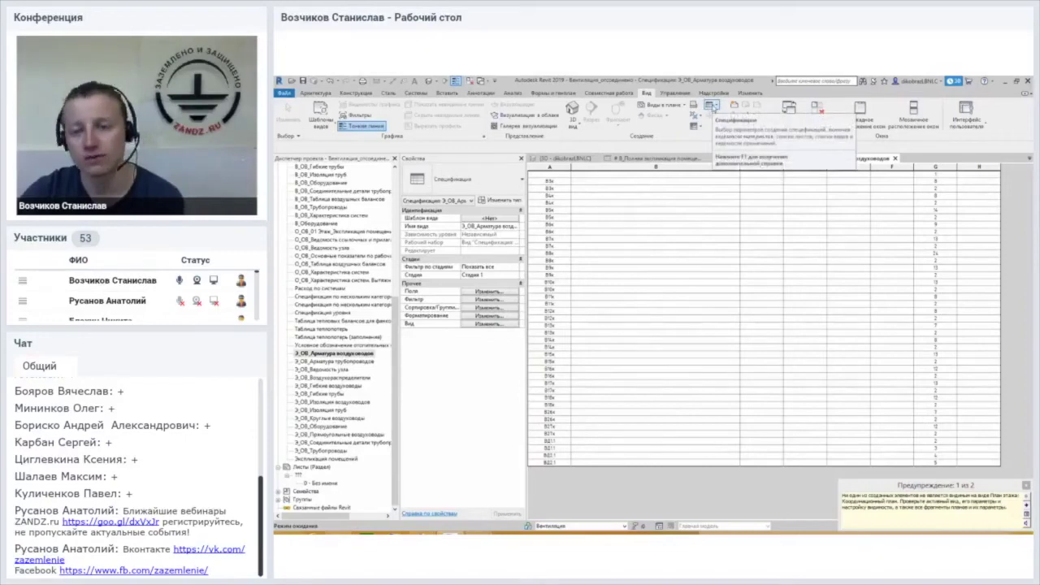
- Choose Schedule/Quantities from the View tab's Schedules dropdown
{"action": "left_click", "coordinate": [712, 106]}
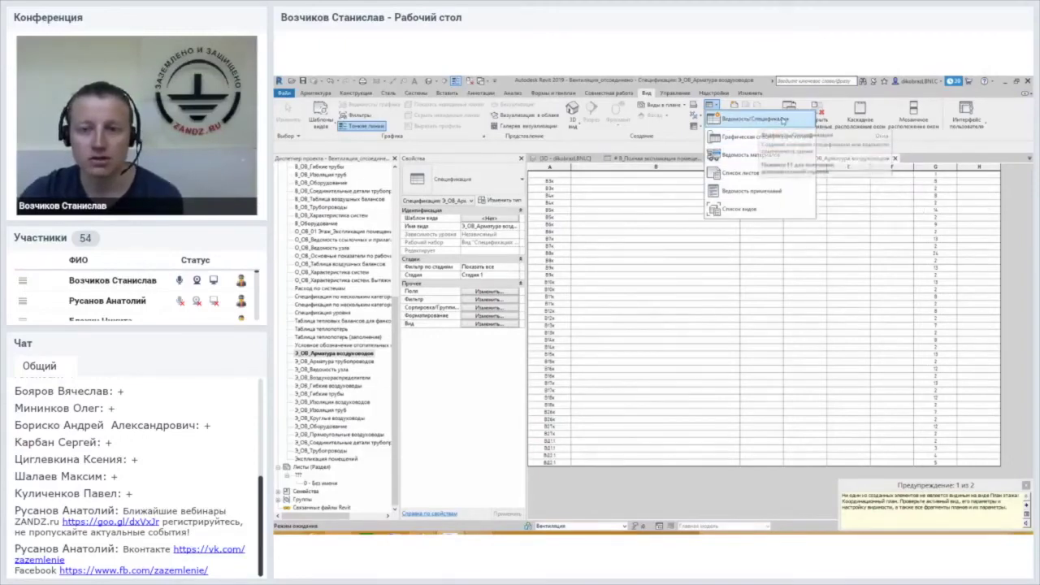
{"action": "left_click", "coordinate": [760, 173]}
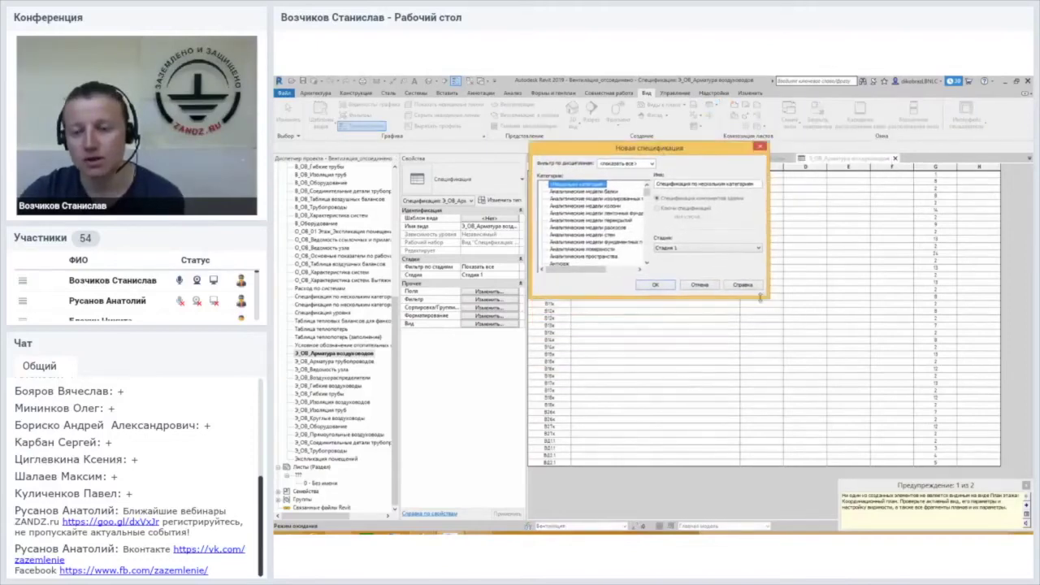
- Enlarge and reposition the Новая спецификация dialog, then select the Кровля category
{"action": "left_click_drag", "start_coordinate": [764, 297], "coordinate": [874, 457]}
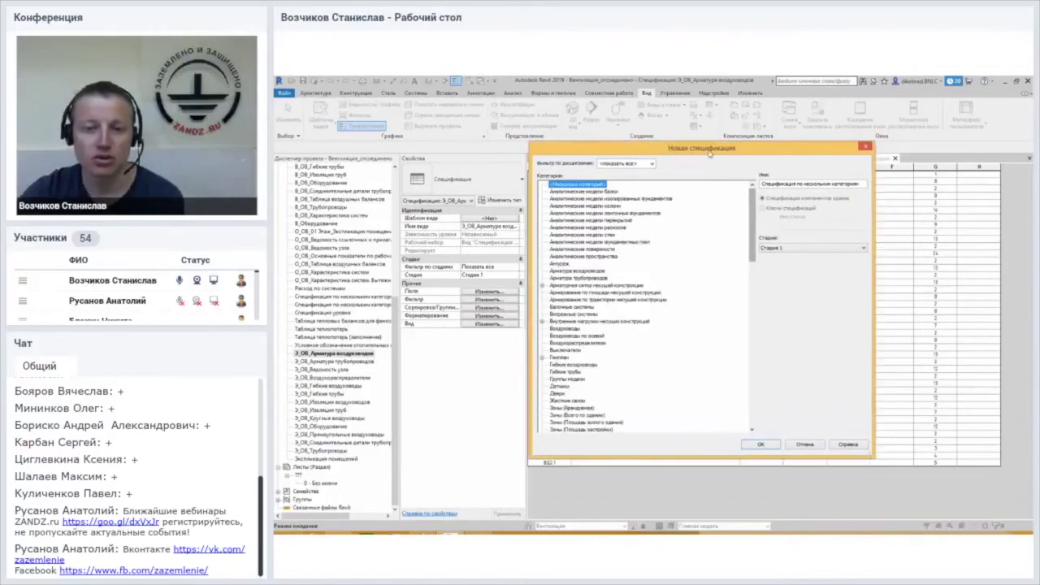
{"action": "left_click_drag", "start_coordinate": [710, 152], "coordinate": [693, 147]}
{"action": "mouse_move", "coordinate": [738, 199]}
{"action": "left_mouse_down"}
{"action": "mouse_move", "coordinate": [736, 380]}
{"action": "mouse_move", "coordinate": [737, 207]}
{"action": "left_mouse_up"}
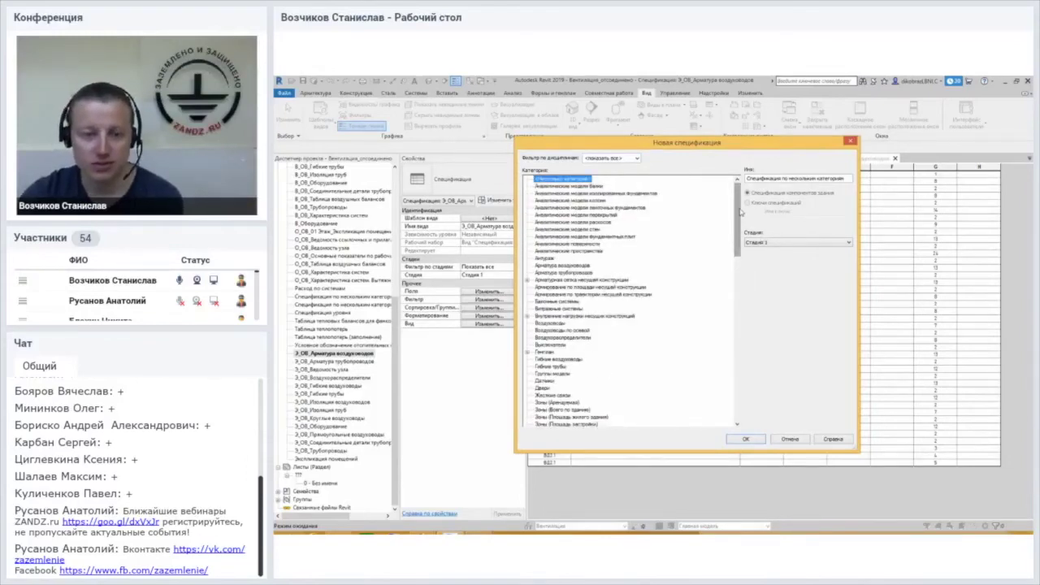
{"action": "left_click_drag", "start_coordinate": [740, 211], "coordinate": [742, 297]}
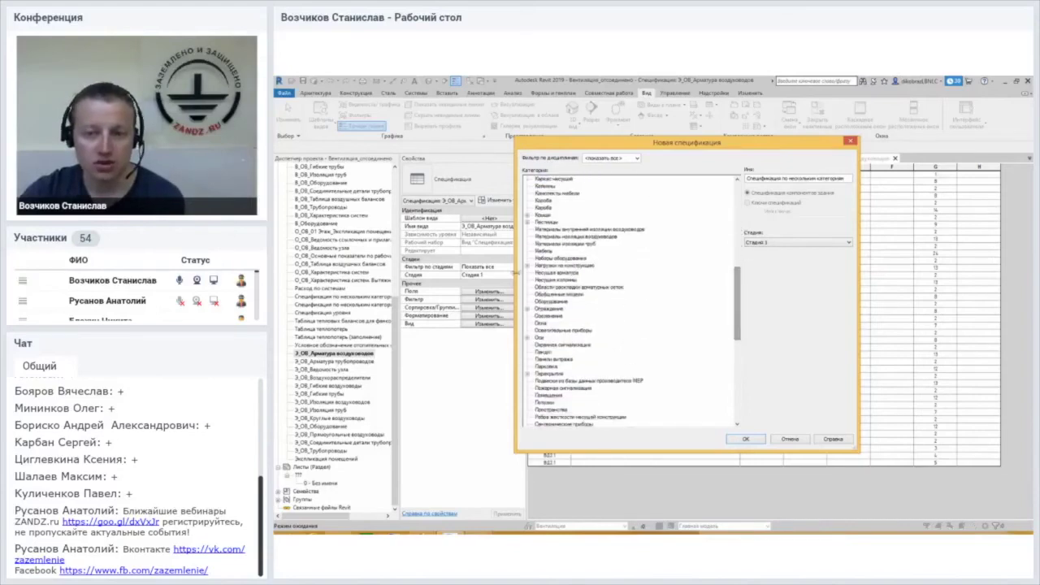
{"action": "left_click", "coordinate": [544, 199]}
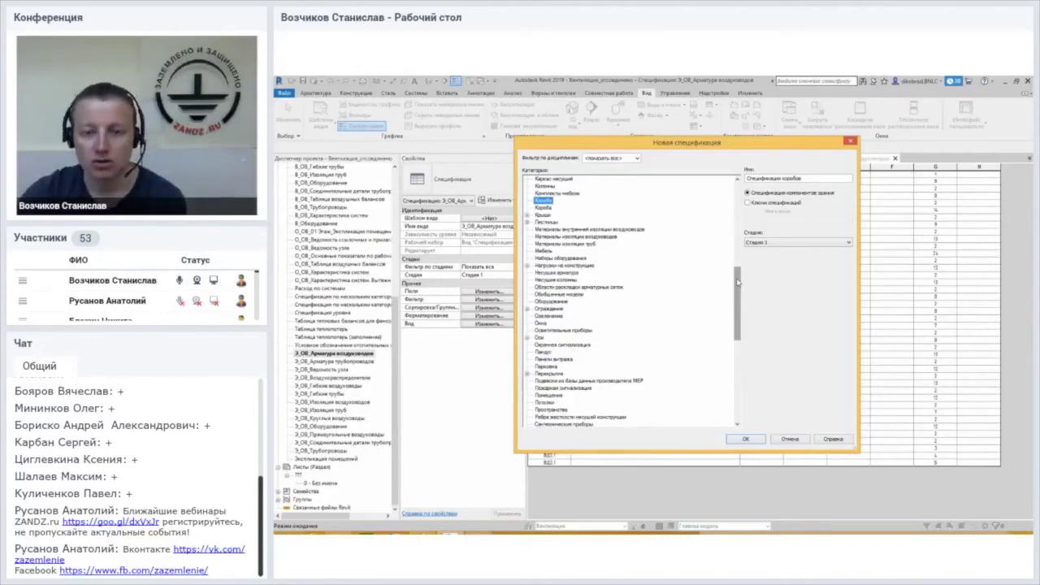
- Try Пожарная сигнализация and other categories, then return to <Несколько категорий>
{"action": "scroll", "coordinate": [738, 282], "scroll_direction": "up", "scroll_amount": 1}
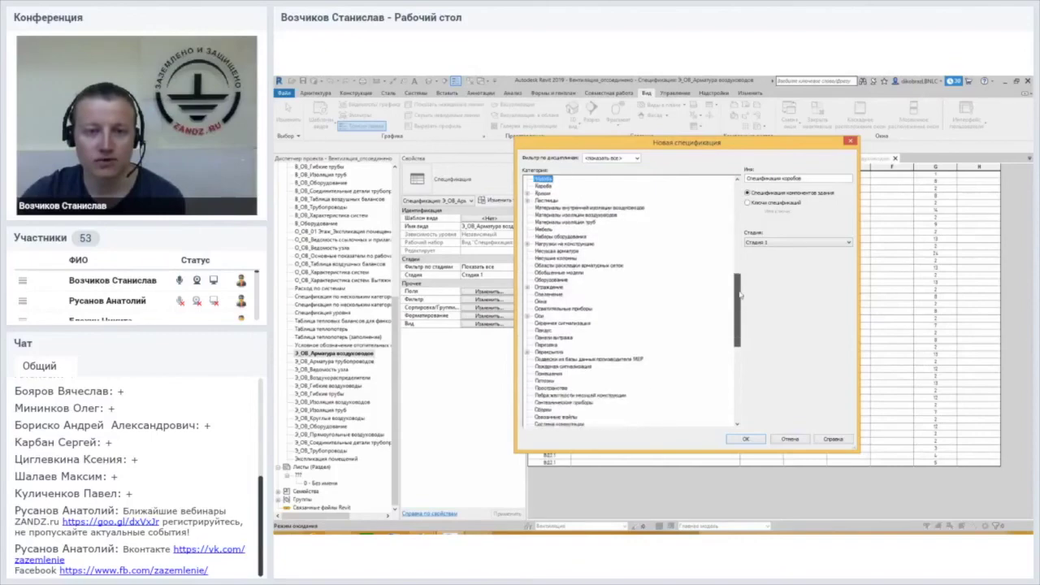
{"action": "scroll", "coordinate": [740, 282], "scroll_direction": "down", "scroll_amount": 3}
{"action": "scroll", "coordinate": [740, 282], "scroll_direction": "down", "scroll_amount": 2}
{"action": "scroll", "coordinate": [740, 282], "scroll_direction": "down", "scroll_amount": 2}
{"action": "left_click", "coordinate": [550, 230]}
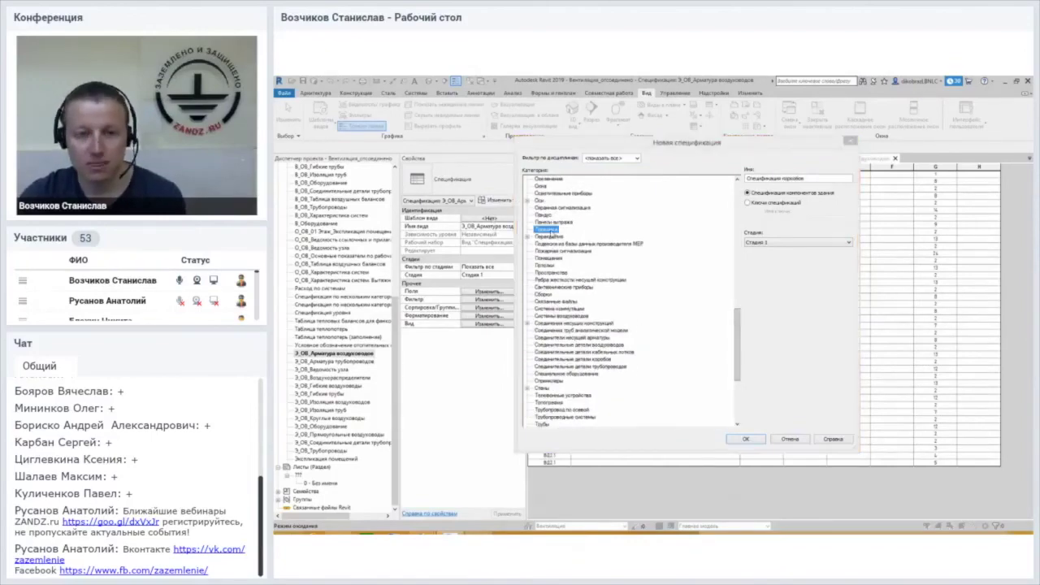
{"action": "left_click", "coordinate": [550, 244]}
{"action": "left_click", "coordinate": [549, 230]}
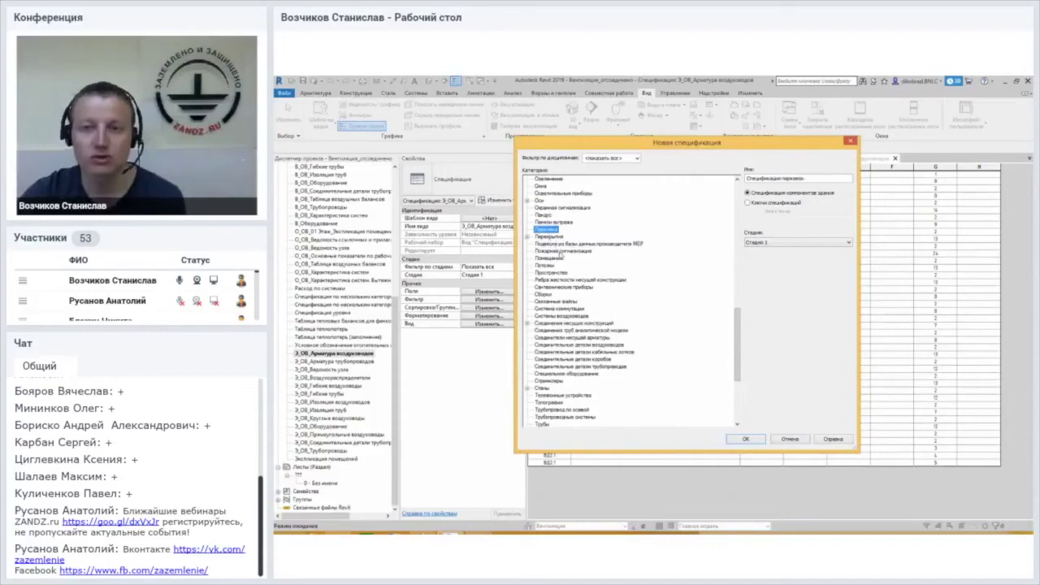
{"action": "left_click", "coordinate": [561, 251]}
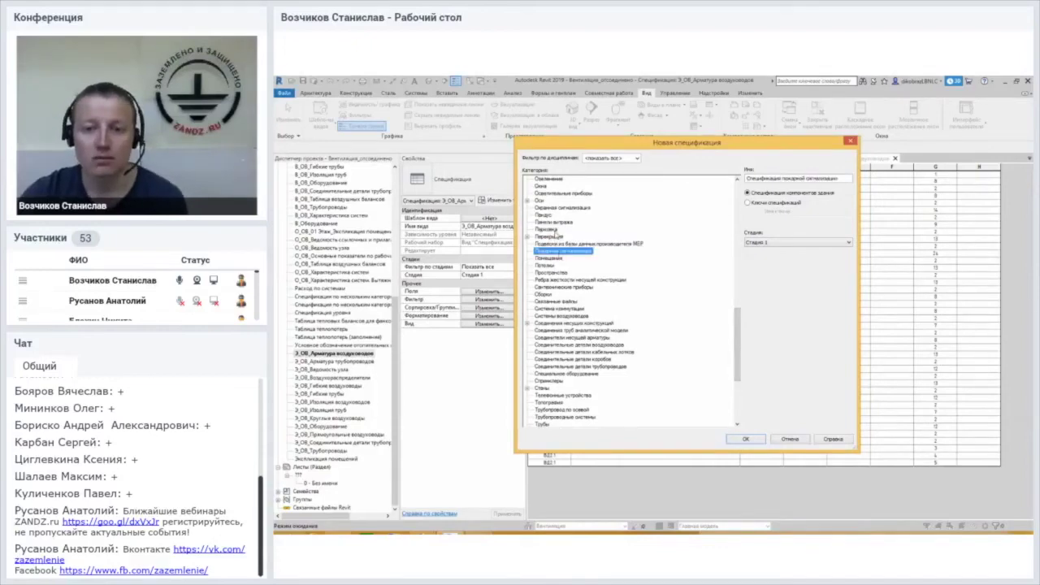
{"action": "left_click_drag", "start_coordinate": [737, 317], "coordinate": [736, 189]}
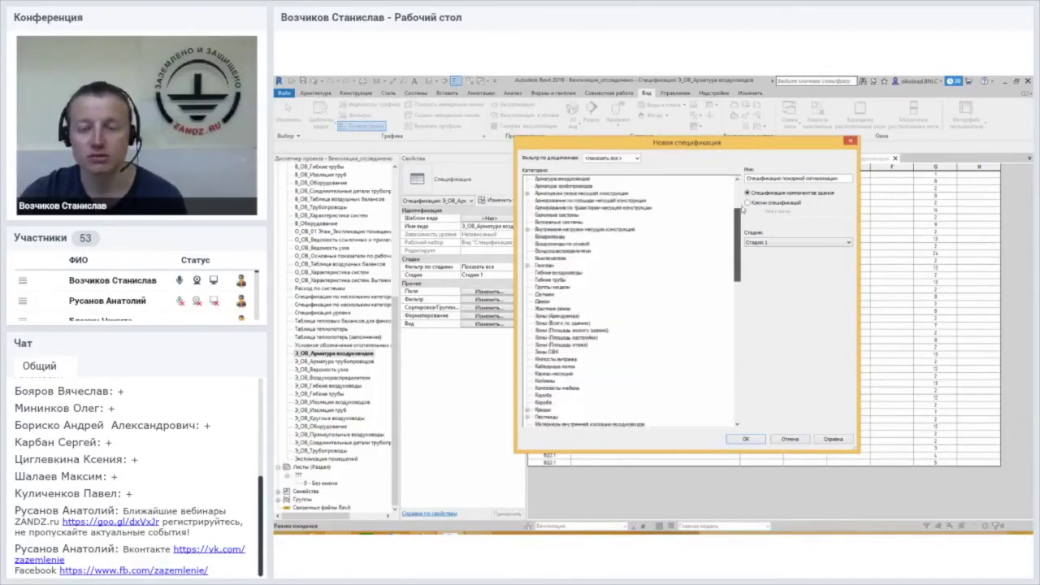
{"action": "left_click", "coordinate": [561, 178]}
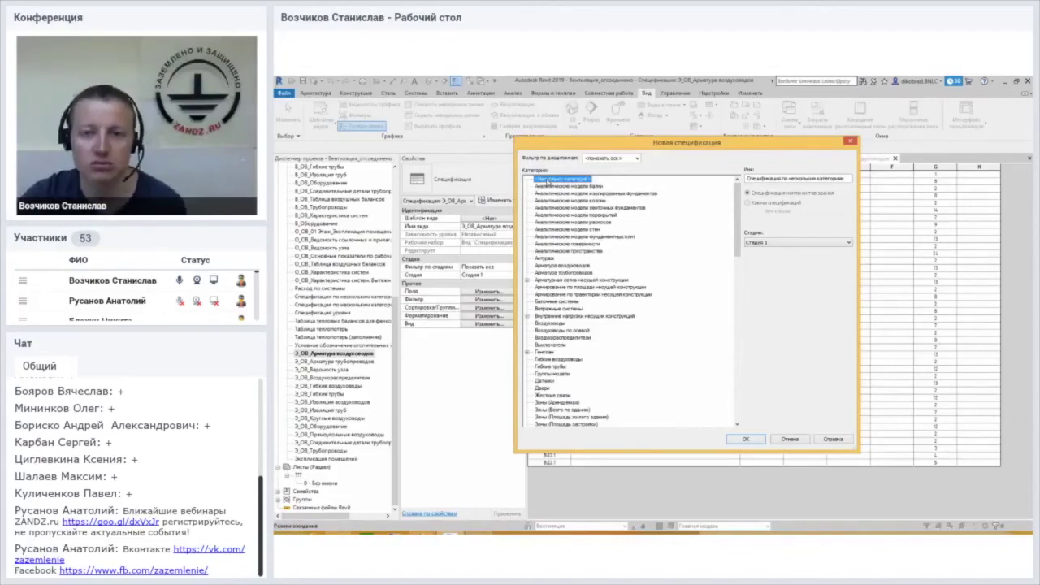
- Move the dialog, try Арматура воздуховодов, then select the Оборудование category
{"action": "mouse_move", "coordinate": [687, 144]}
{"action": "left_mouse_down"}
{"action": "mouse_move", "coordinate": [701, 180]}
{"action": "mouse_move", "coordinate": [701, 166]}
{"action": "left_mouse_up"}
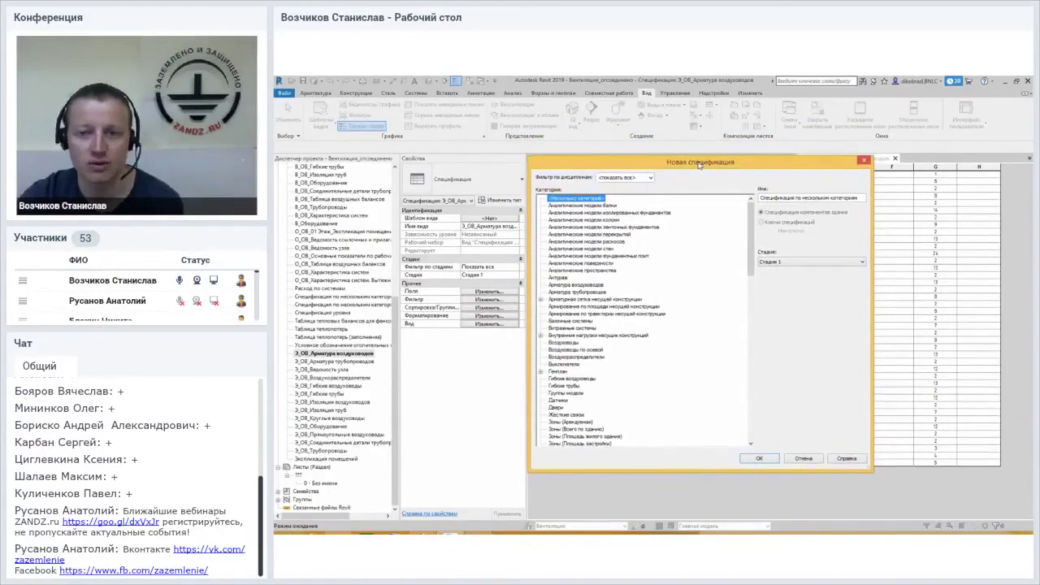
{"action": "mouse_move", "coordinate": [699, 165]}
{"action": "left_mouse_down"}
{"action": "mouse_move", "coordinate": [688, 150]}
{"action": "mouse_move", "coordinate": [699, 163]}
{"action": "left_mouse_up"}
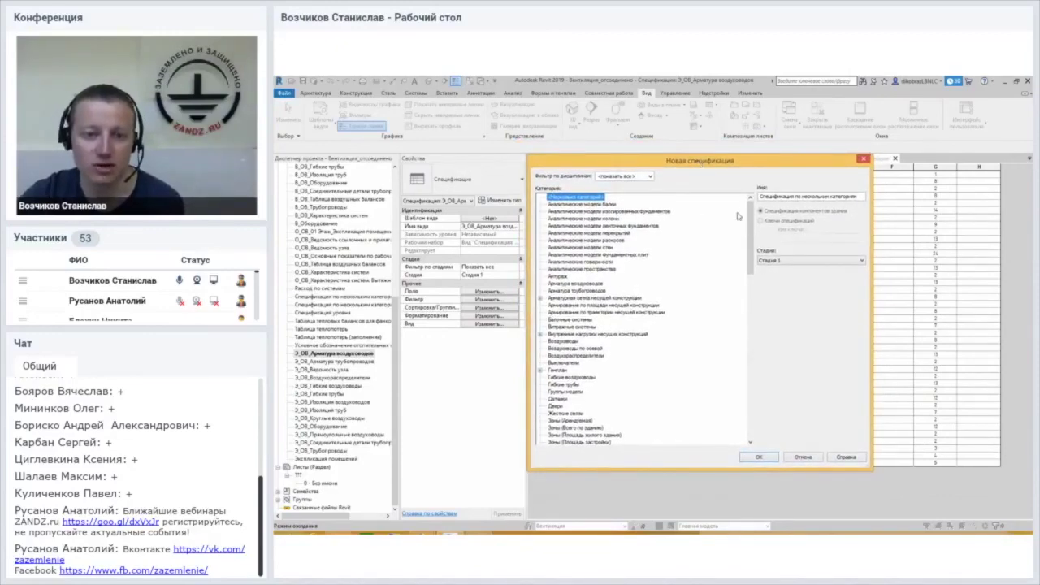
{"action": "left_click", "coordinate": [574, 283]}
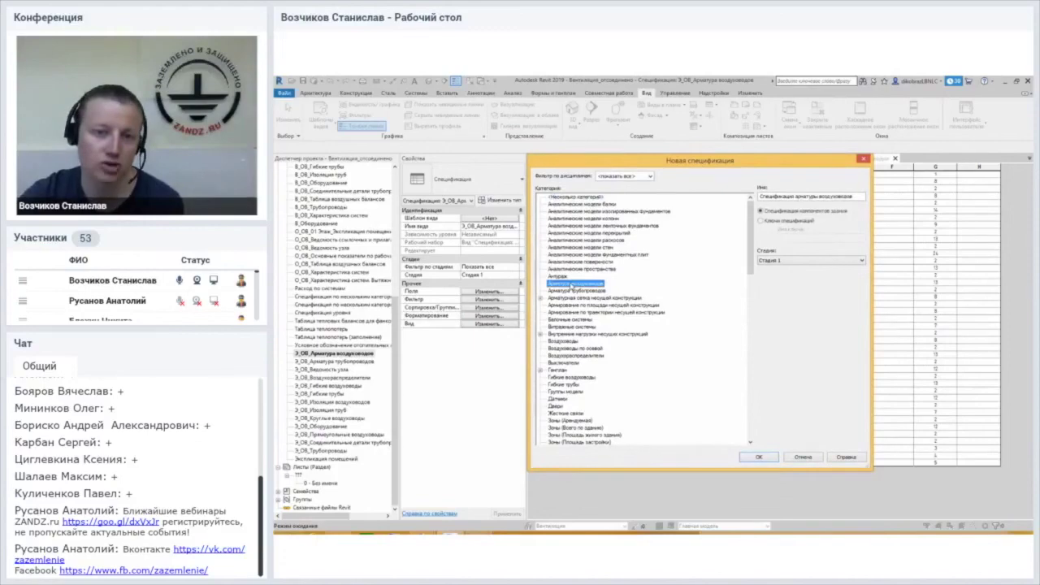
{"action": "left_click", "coordinate": [576, 199]}
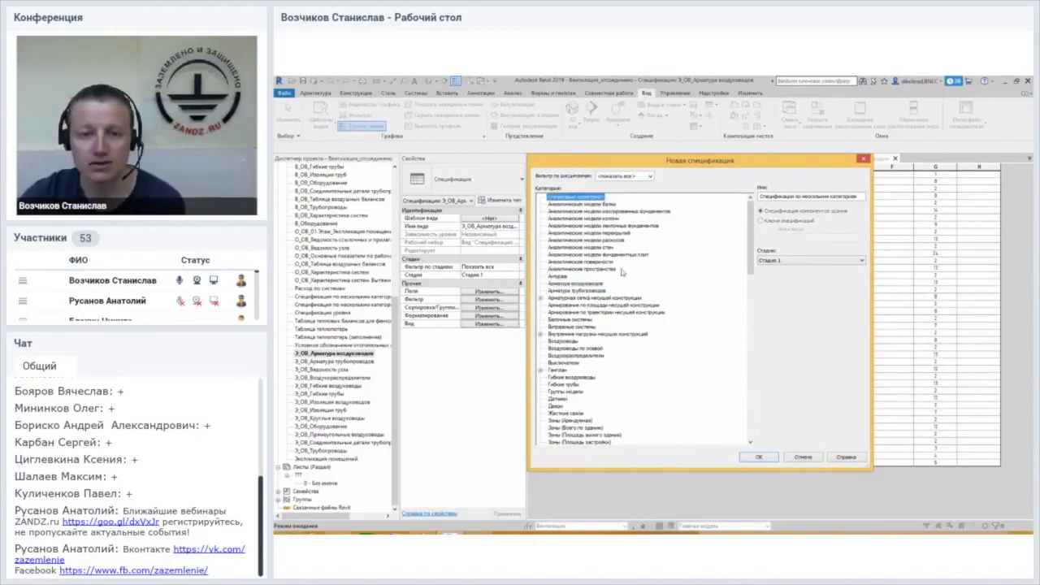
{"action": "mouse_move", "coordinate": [749, 231]}
{"action": "left_mouse_down"}
{"action": "mouse_move", "coordinate": [746, 375]}
{"action": "mouse_move", "coordinate": [748, 325]}
{"action": "left_mouse_up"}
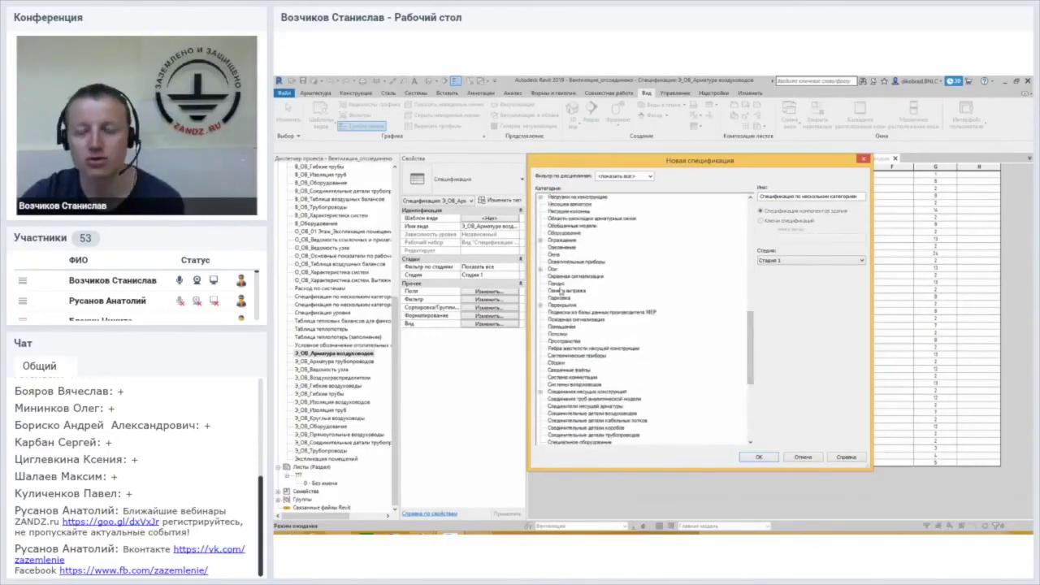
{"action": "left_click", "coordinate": [565, 233]}
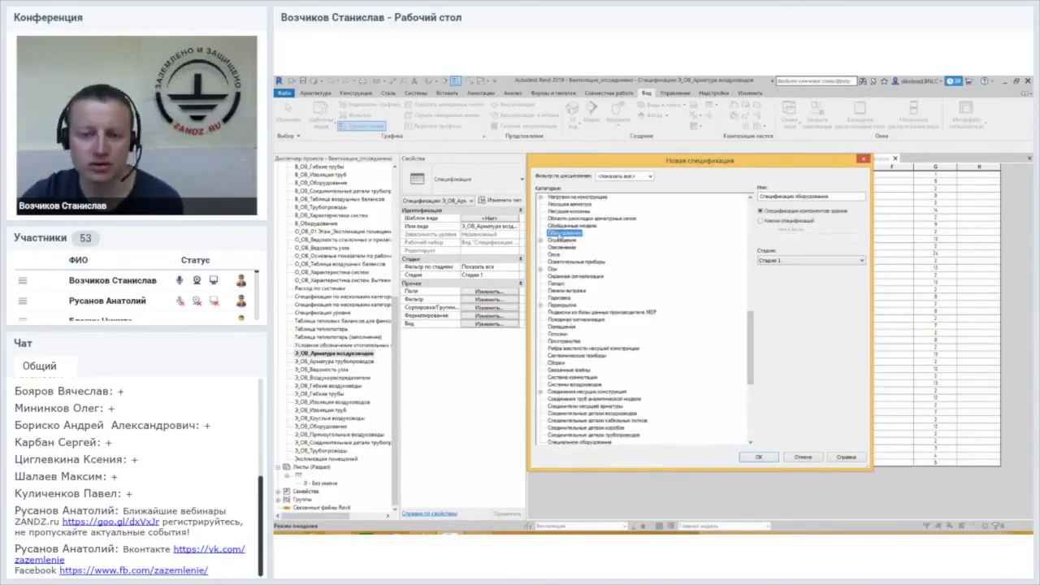
{"action": "left_click_drag", "start_coordinate": [752, 333], "coordinate": [751, 309]}
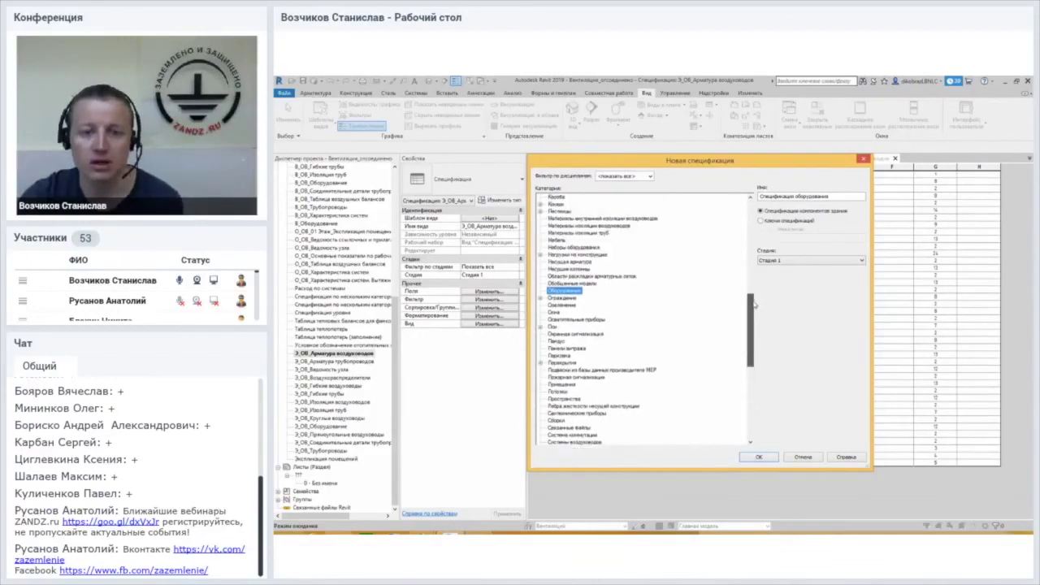